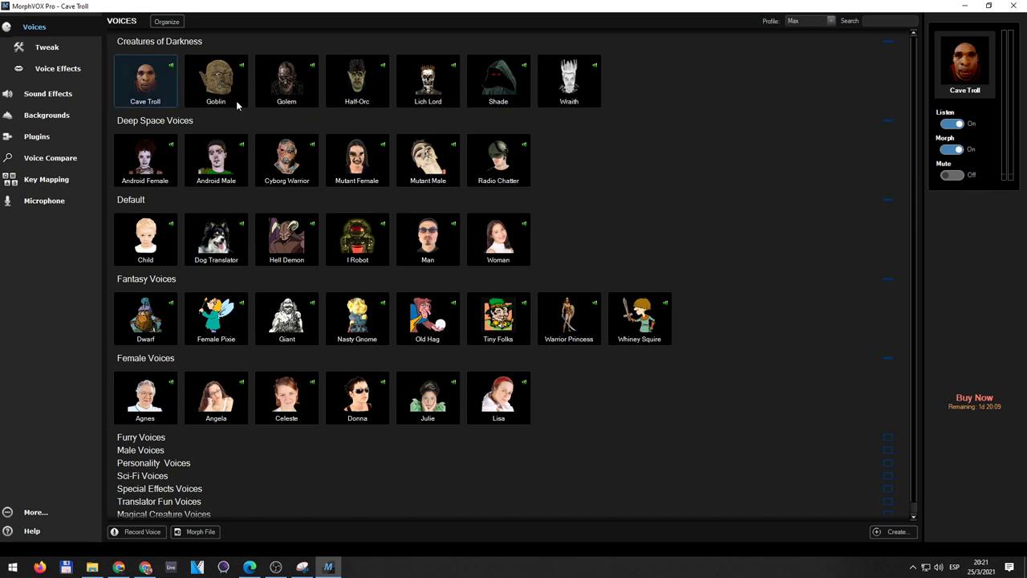
Try the Goblin, Golem, Hell Demon, I Robot, Child and Giant voices, and settle on the Dwarf voice
{"action": "left_click", "coordinate": [231, 96]}
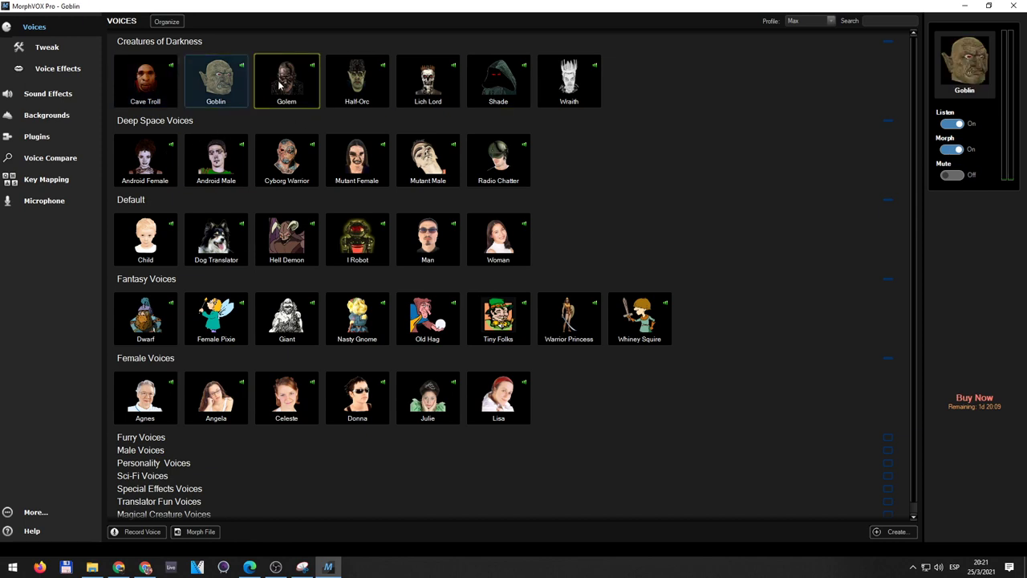
{"action": "left_click", "coordinate": [281, 85]}
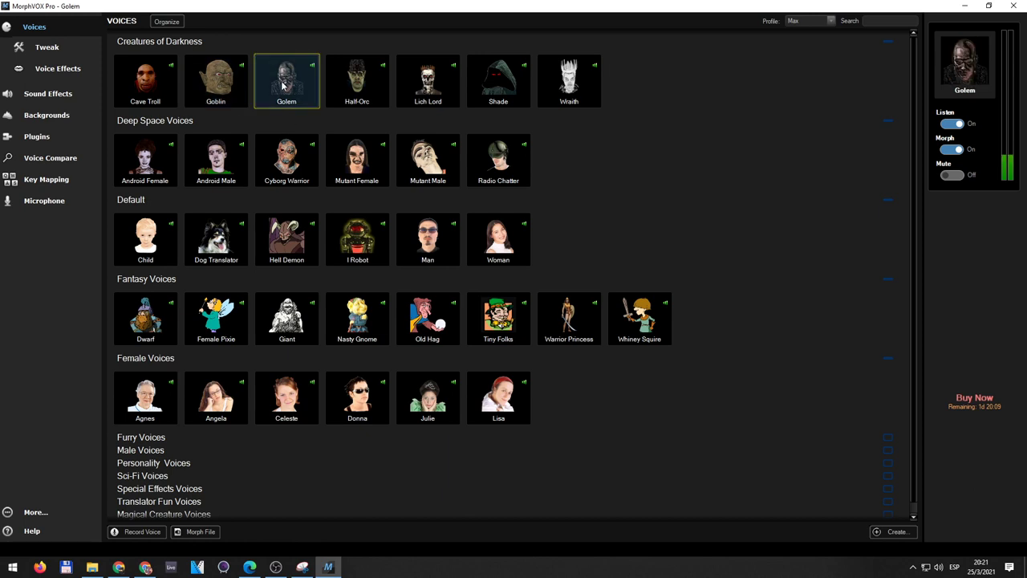
{"action": "left_click", "coordinate": [294, 252]}
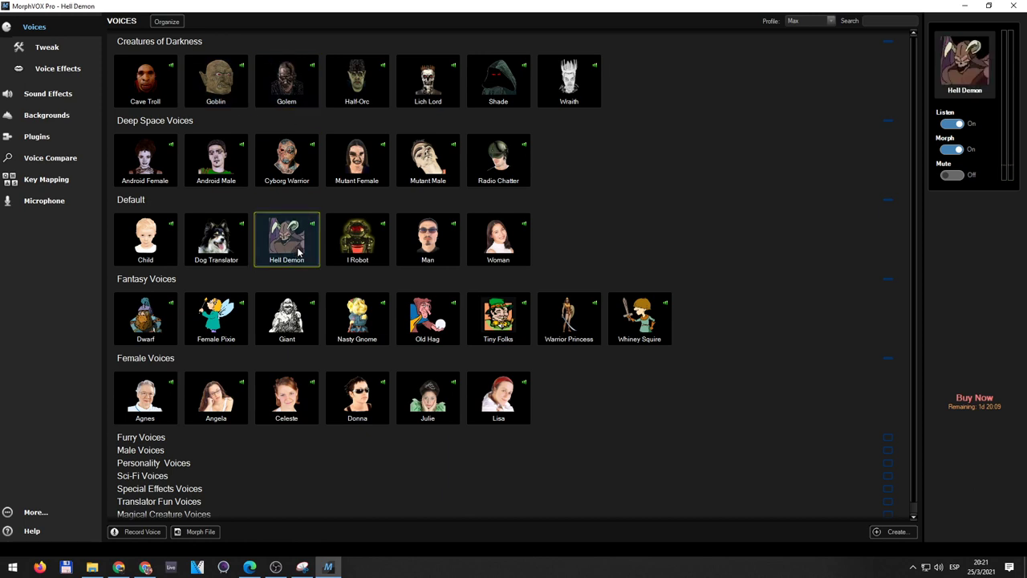
{"action": "left_click", "coordinate": [369, 248]}
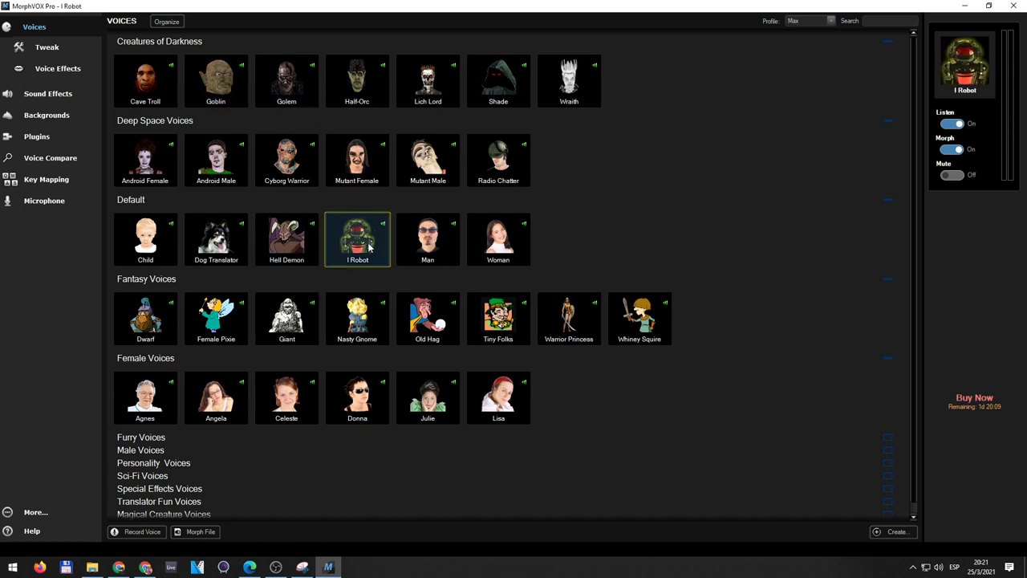
{"action": "left_click", "coordinate": [144, 257]}
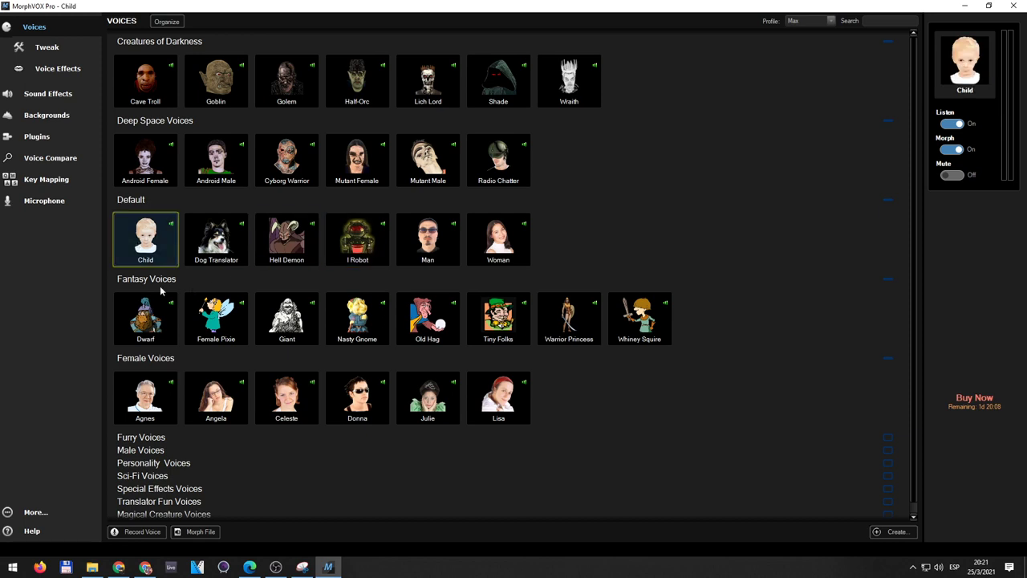
{"action": "left_click", "coordinate": [154, 330]}
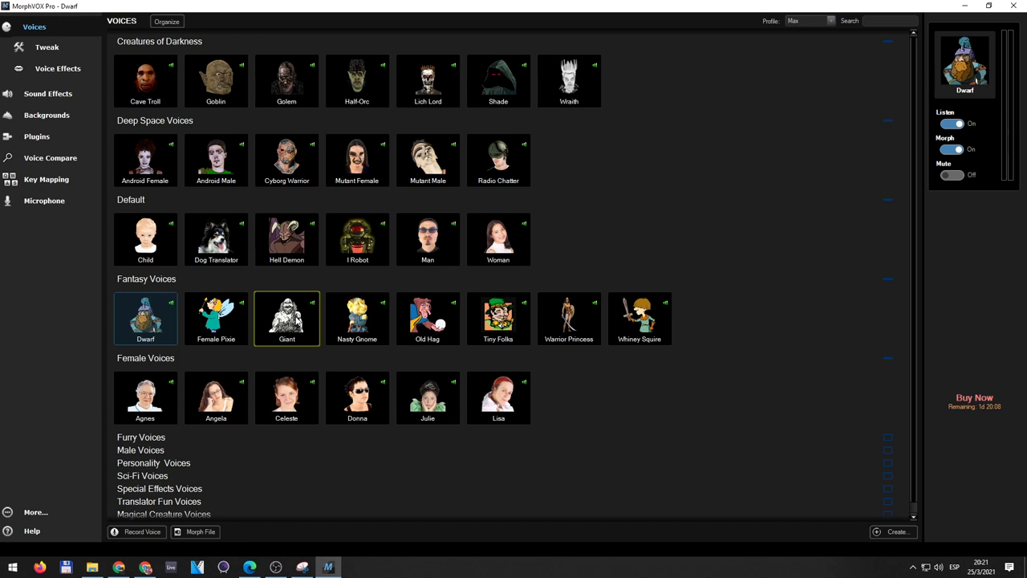
{"action": "left_click", "coordinate": [286, 317]}
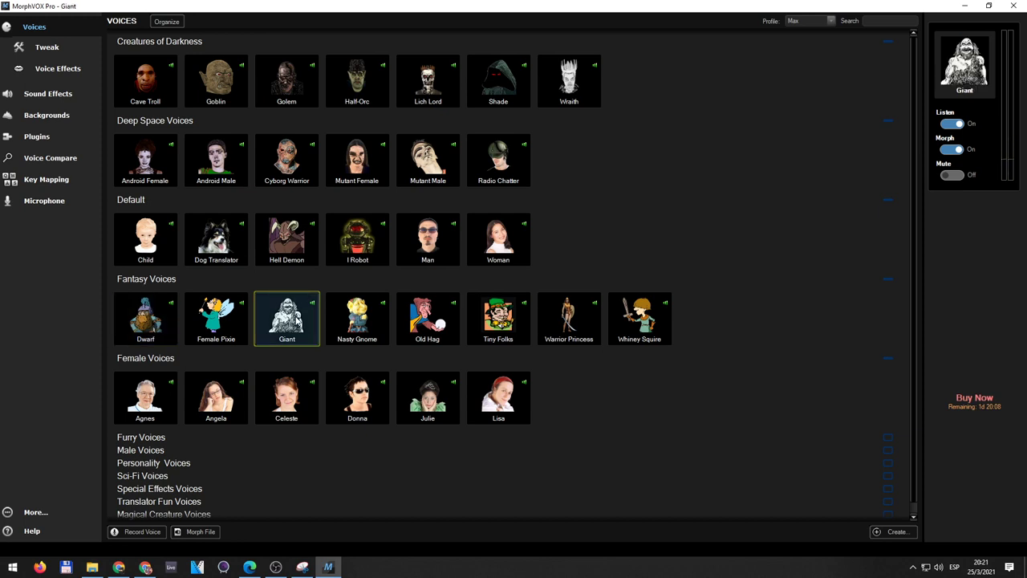
{"action": "left_click", "coordinate": [151, 322]}
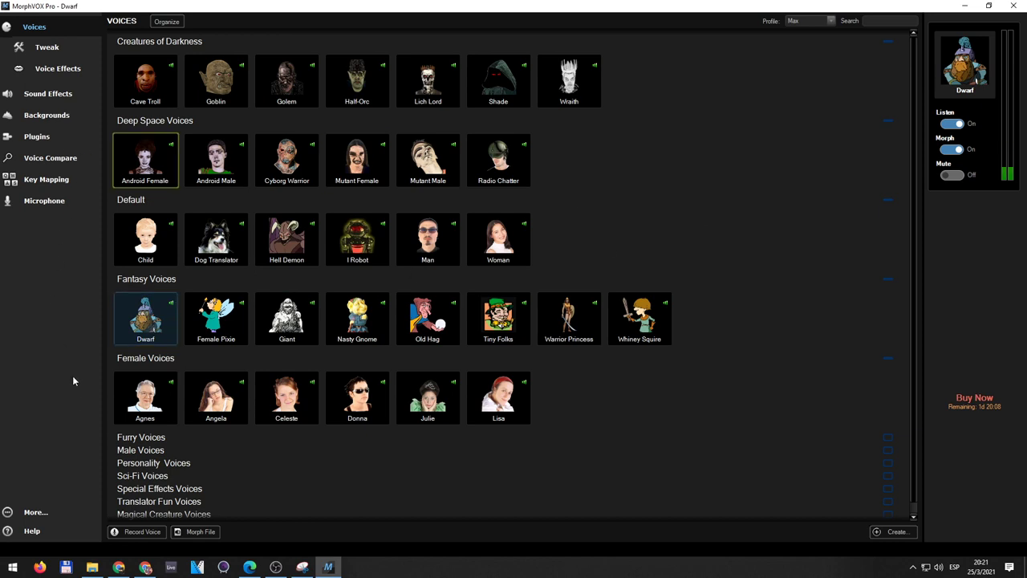
Play the Beach background, switch it to Forest, and lower the background volume to near its minimum
{"action": "left_click", "coordinate": [62, 117]}
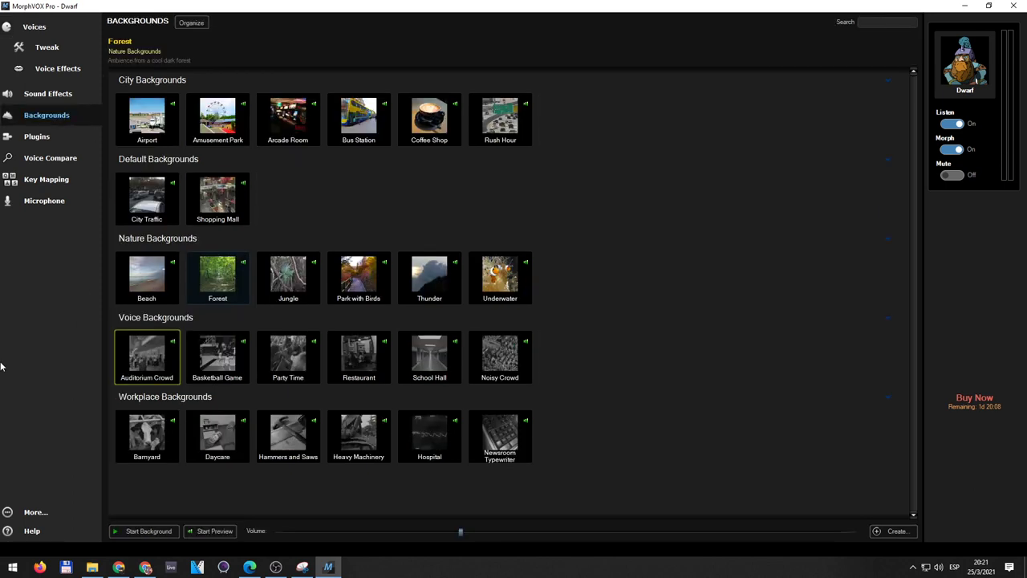
{"action": "left_click", "coordinate": [163, 286]}
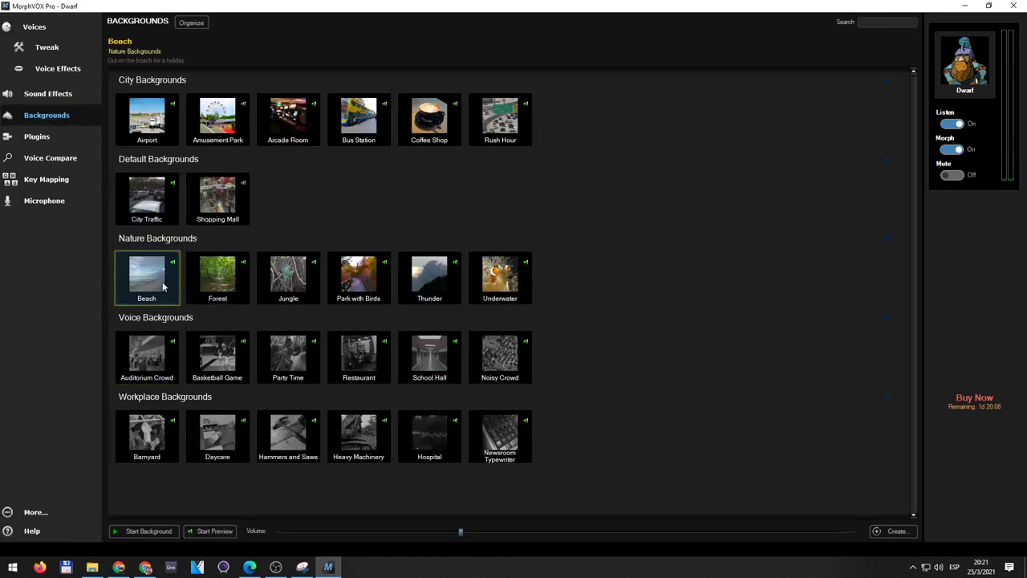
{"action": "left_click", "coordinate": [153, 534]}
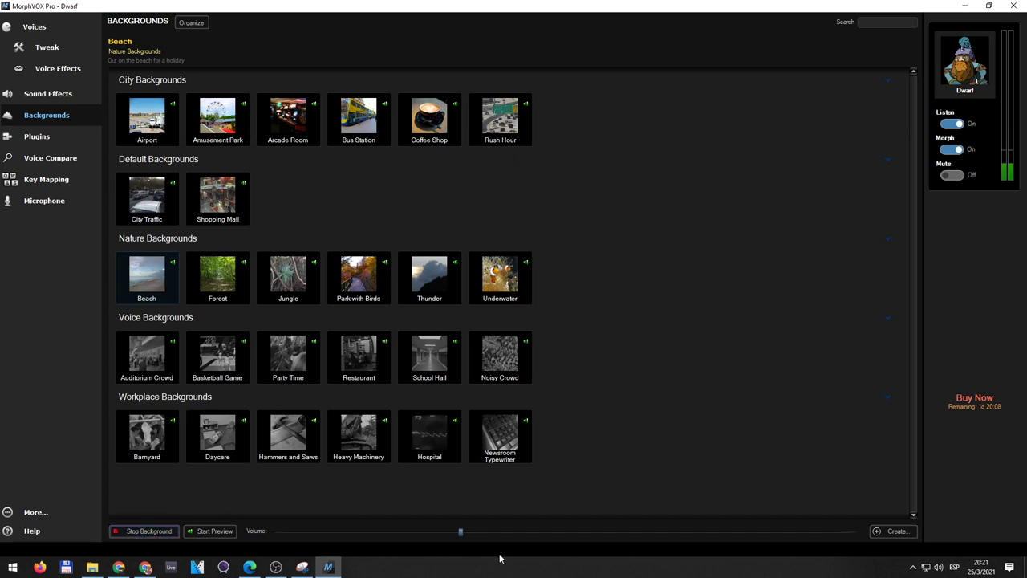
{"action": "left_click_drag", "start_coordinate": [461, 532], "coordinate": [297, 533]}
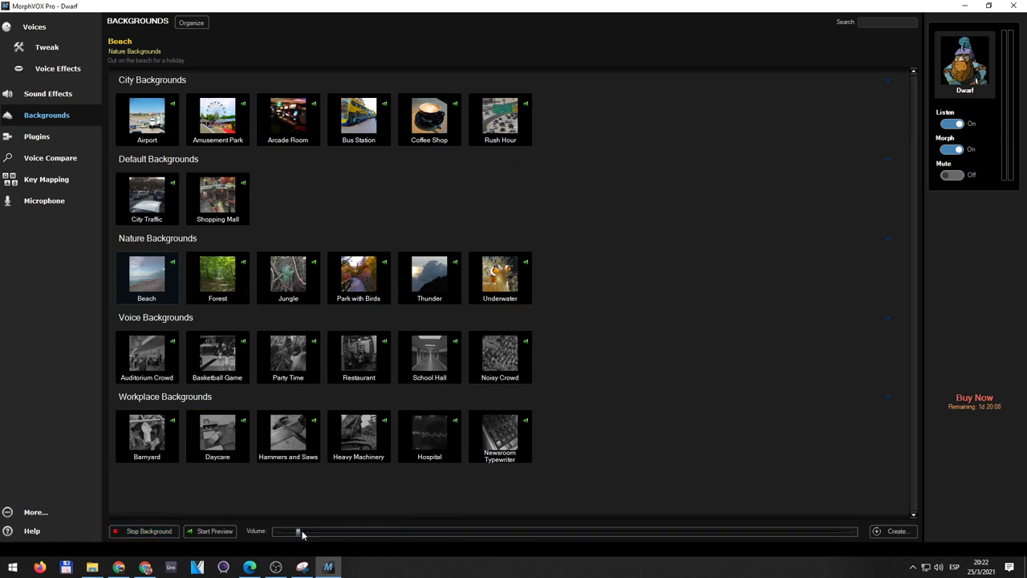
{"action": "left_click", "coordinate": [221, 287]}
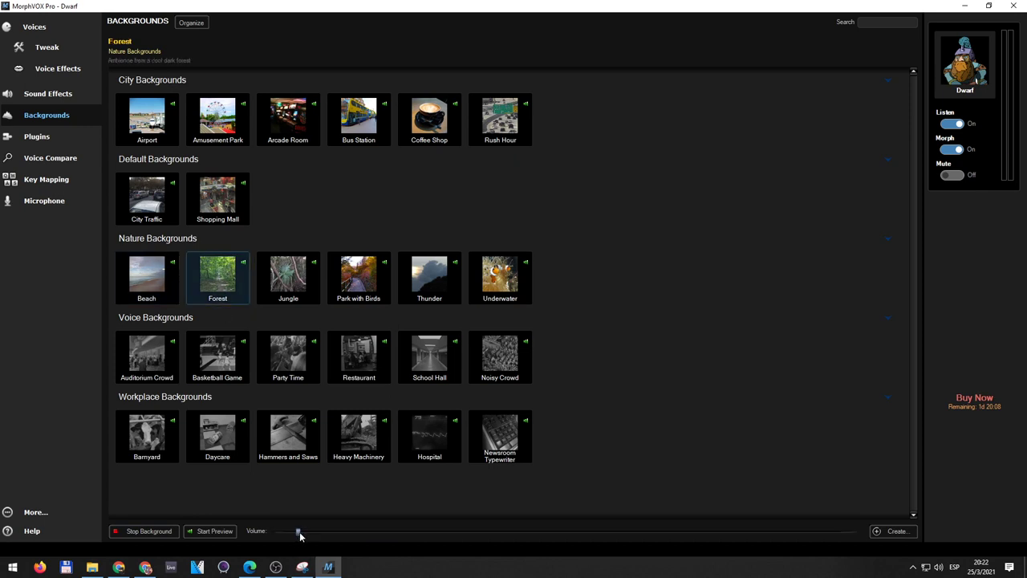
{"action": "left_click_drag", "start_coordinate": [299, 533], "coordinate": [292, 533]}
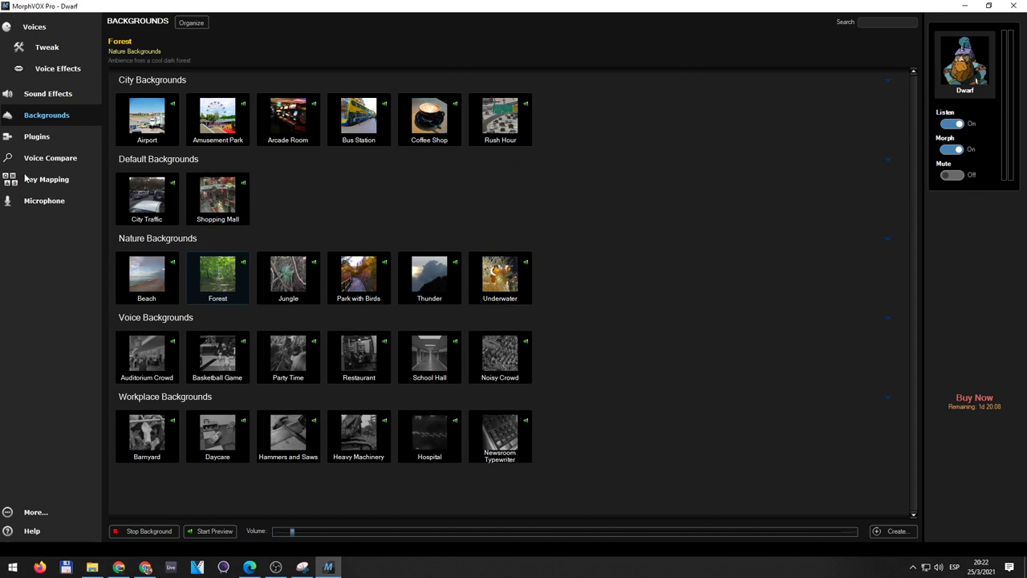
Play the Whip Attack, Sword Clang, Sword Clang 2 and Flesh Impact sounds from the Ancient Weapon sound effects
{"action": "left_click", "coordinate": [85, 90]}
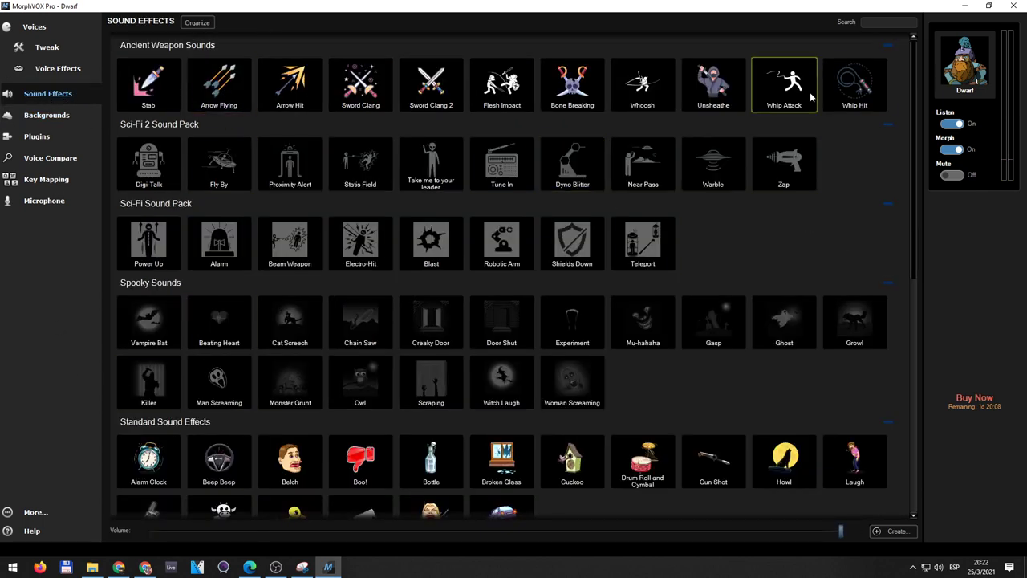
{"action": "left_click", "coordinate": [805, 96]}
{"action": "left_click", "coordinate": [784, 84]}
{"action": "left_click", "coordinate": [360, 84]}
{"action": "left_click", "coordinate": [453, 98]}
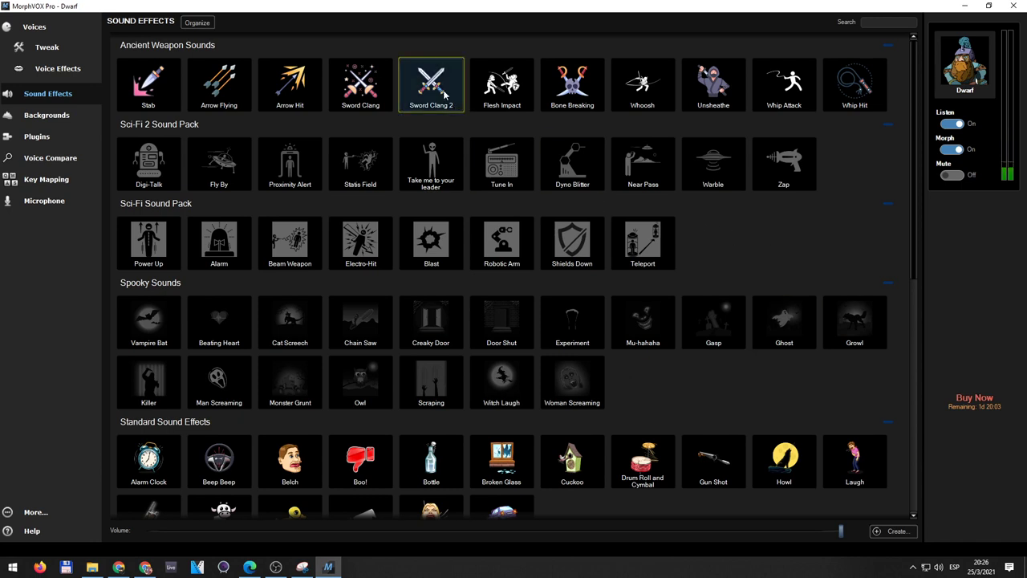
{"action": "left_click", "coordinate": [501, 84]}
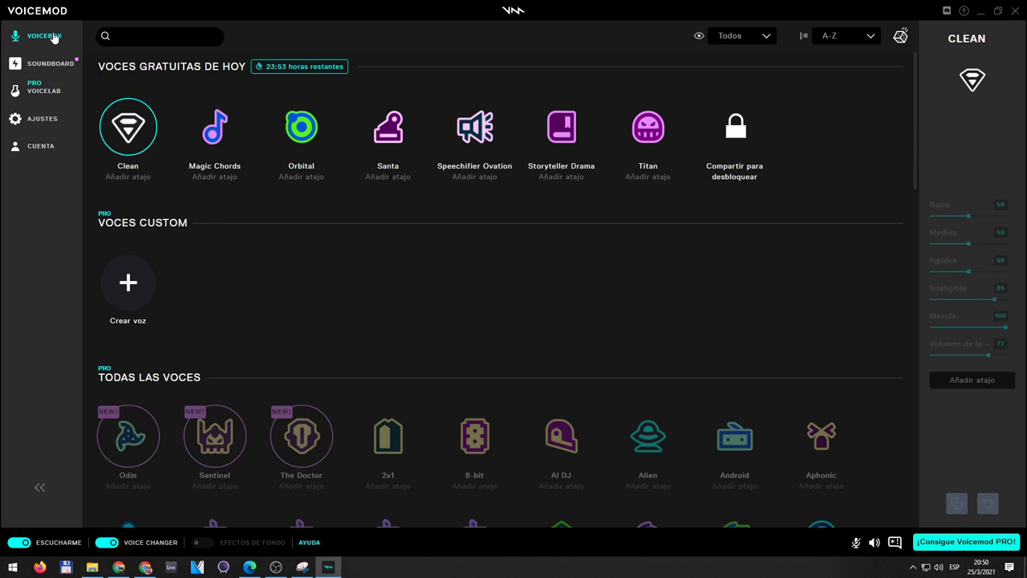
In Voicemod, view the soundboard and check how an audio file is loaded into its first empty slot
{"action": "left_click", "coordinate": [58, 69]}
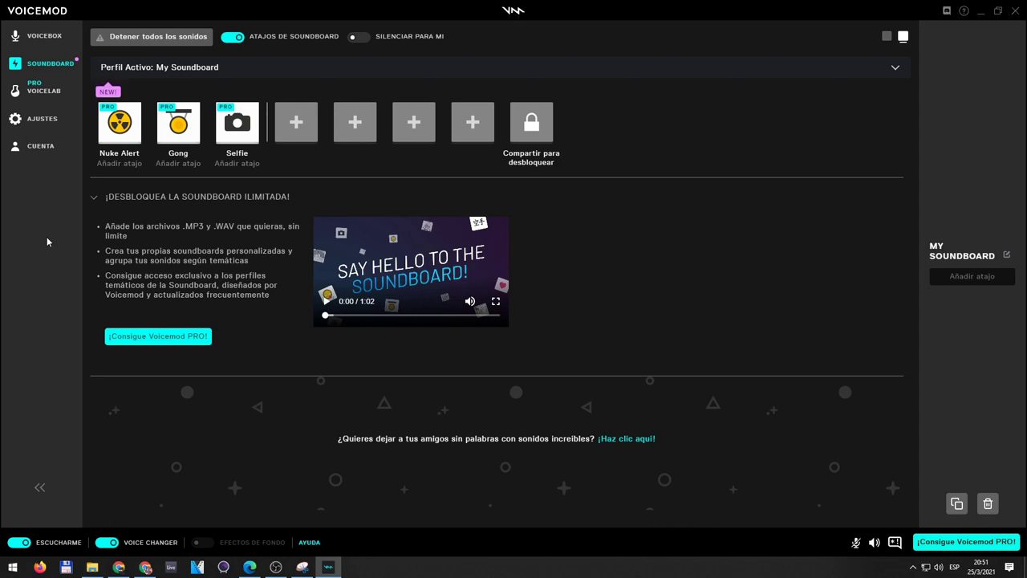
{"action": "left_click", "coordinate": [293, 122]}
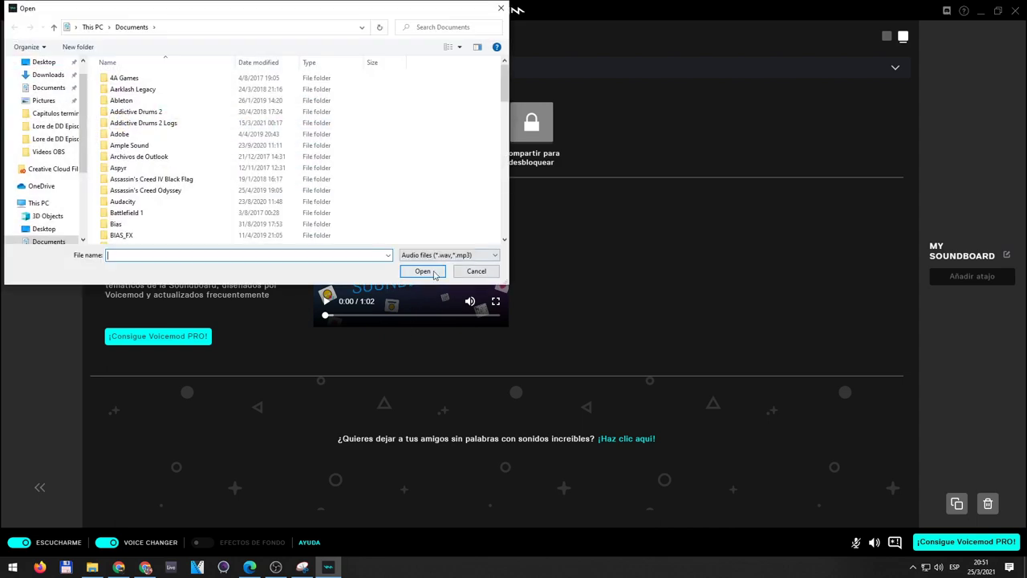
{"action": "left_click", "coordinate": [476, 270]}
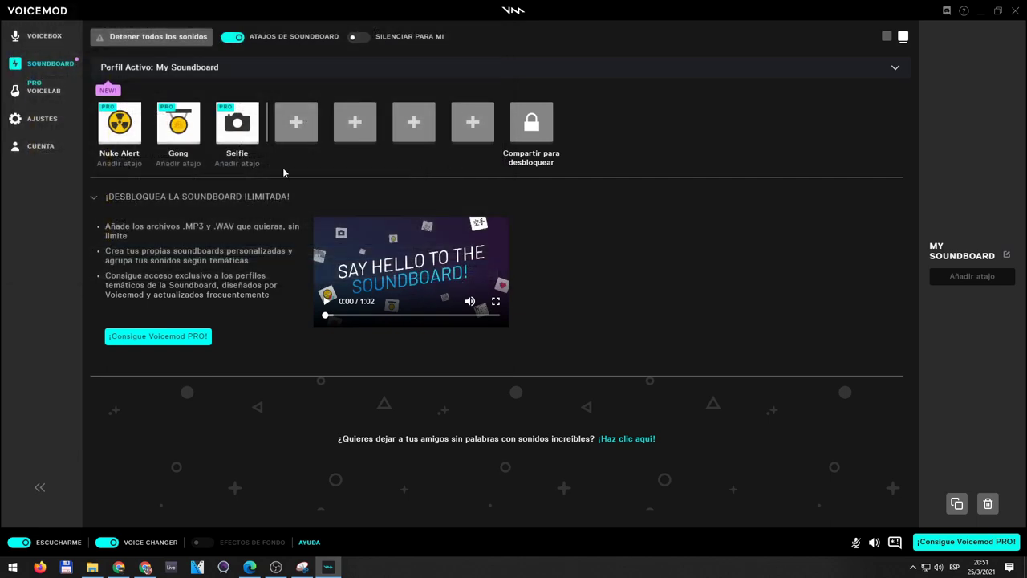
Review the Voicelab page, the audio and general settings, and the account page
{"action": "left_click", "coordinate": [48, 90]}
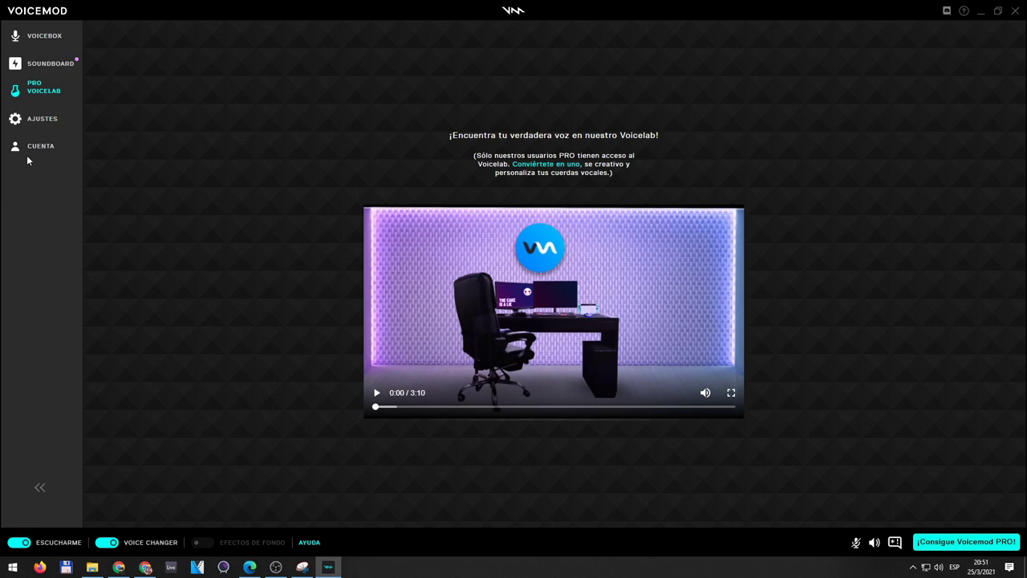
{"action": "left_click", "coordinate": [50, 118]}
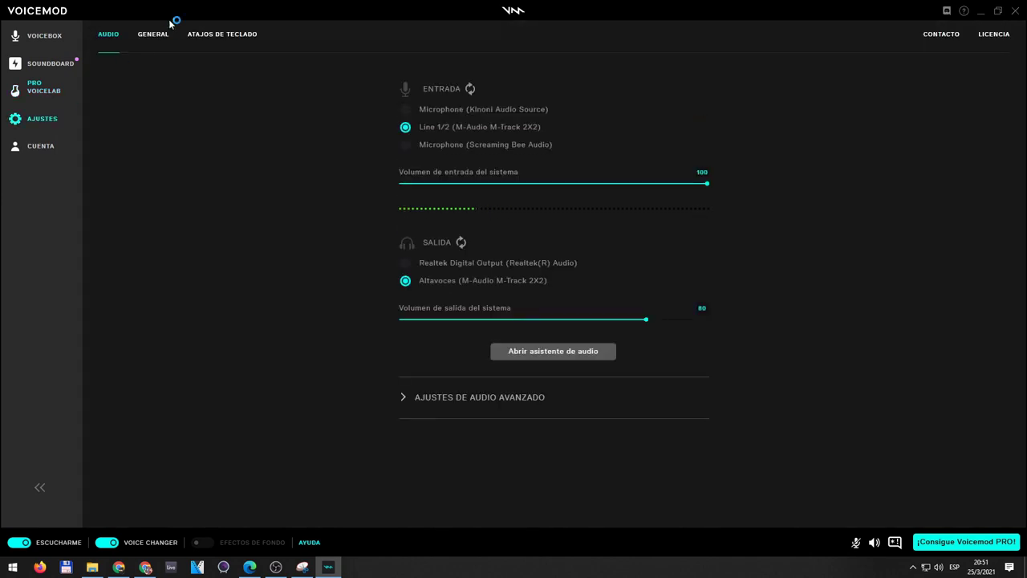
{"action": "left_click", "coordinate": [155, 44]}
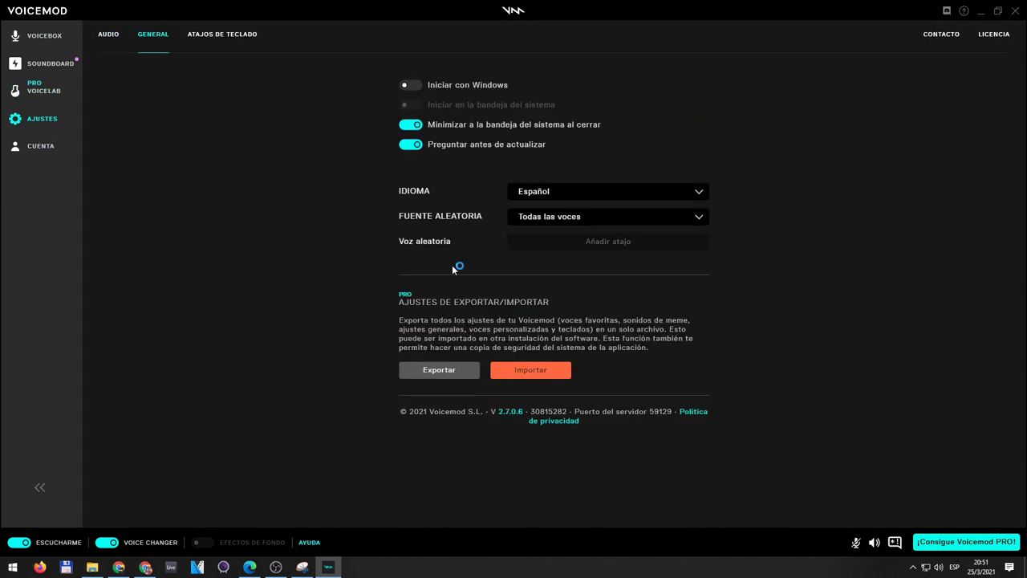
{"action": "left_click", "coordinate": [41, 150]}
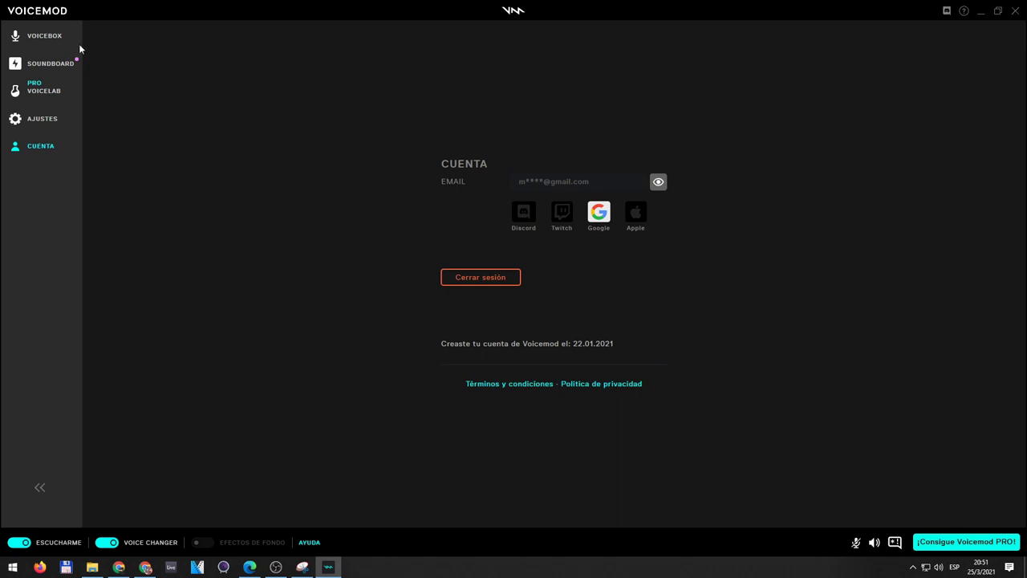
Try the free Magic Chords and Clean voices, and select the Santa voice
{"action": "left_click", "coordinate": [44, 36]}
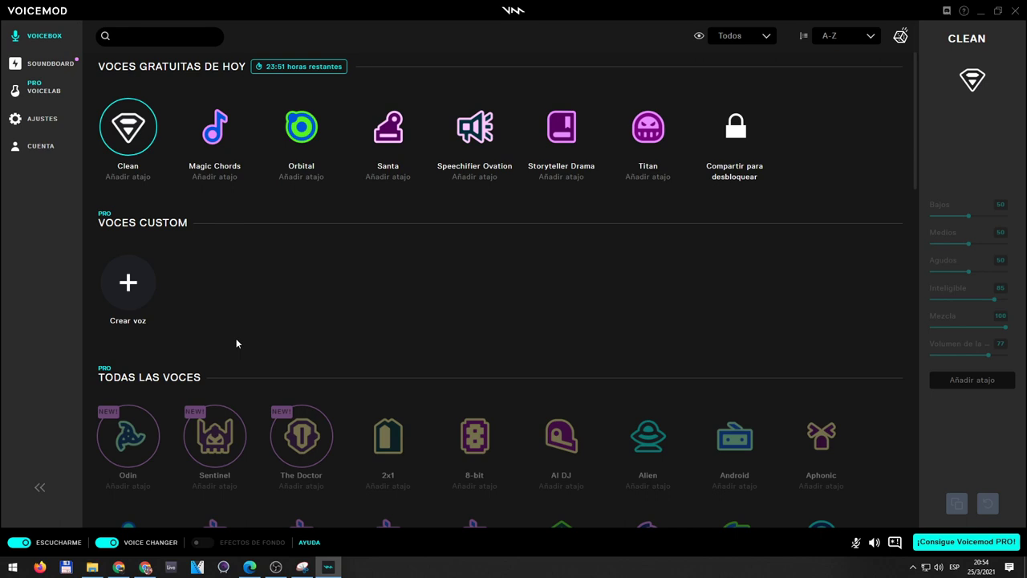
{"action": "left_click", "coordinate": [215, 138]}
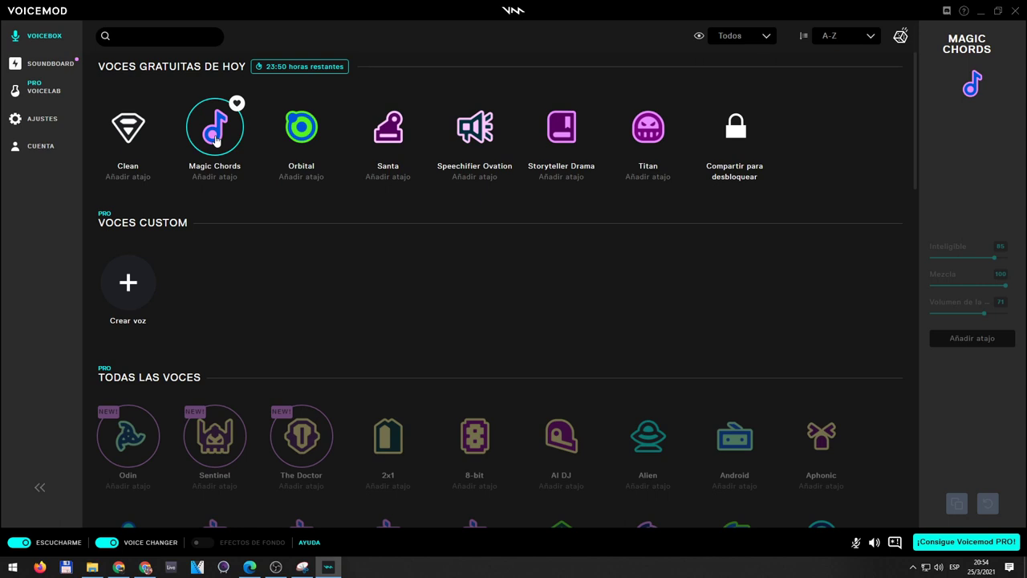
{"action": "left_click", "coordinate": [131, 146]}
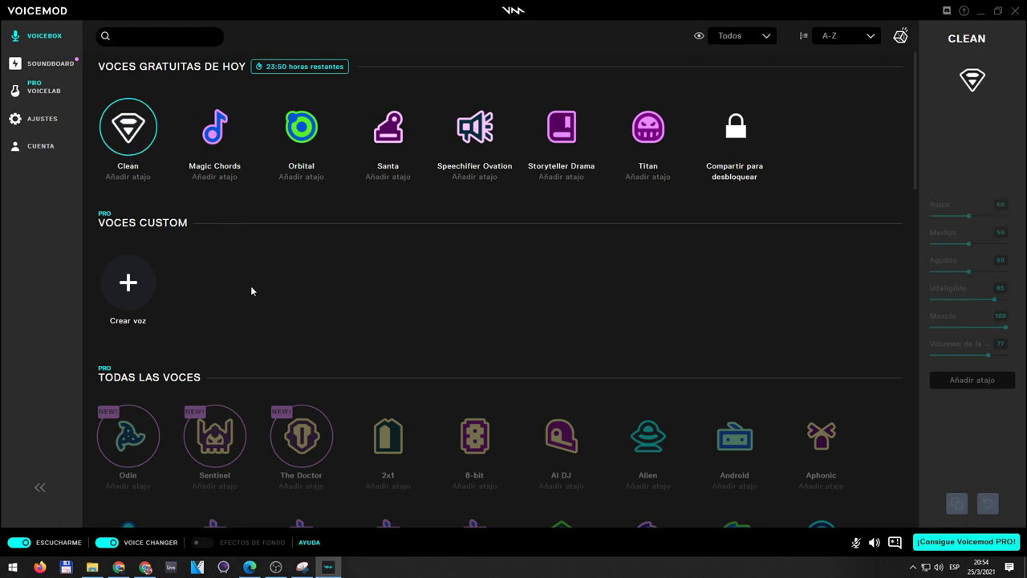
{"action": "left_click", "coordinate": [388, 138]}
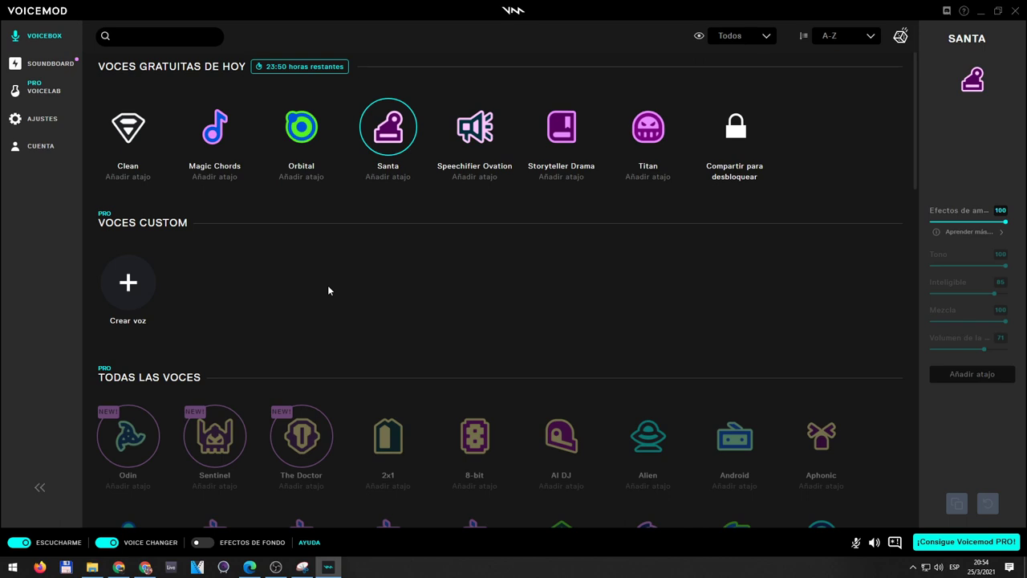
Enable the background effects for the Santa voice and lower their ambient effects level to 5
{"action": "left_click", "coordinate": [227, 548]}
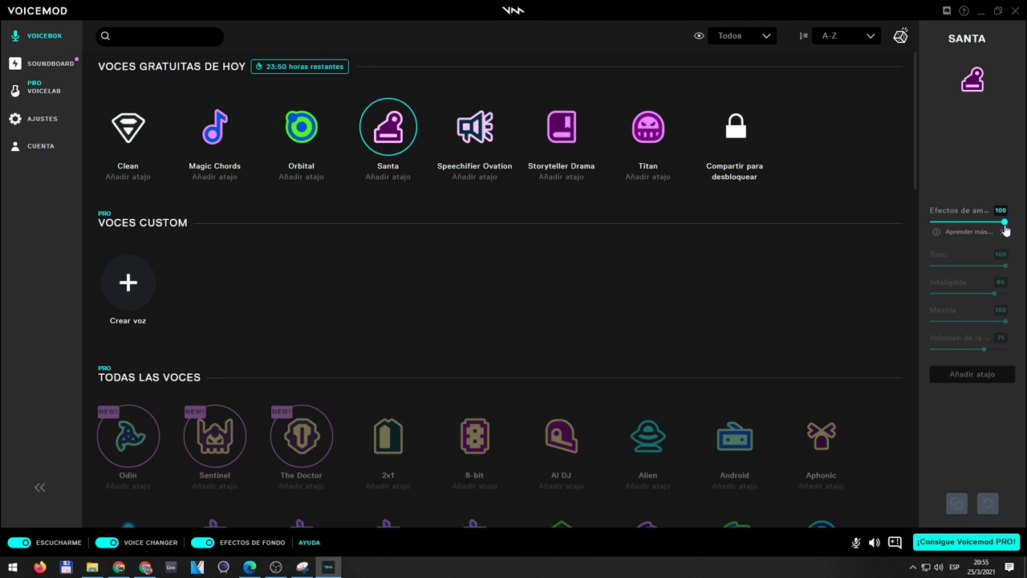
{"action": "left_click_drag", "start_coordinate": [1004, 222], "coordinate": [940, 227]}
{"action": "left_click_drag", "start_coordinate": [941, 225], "coordinate": [940, 226]}
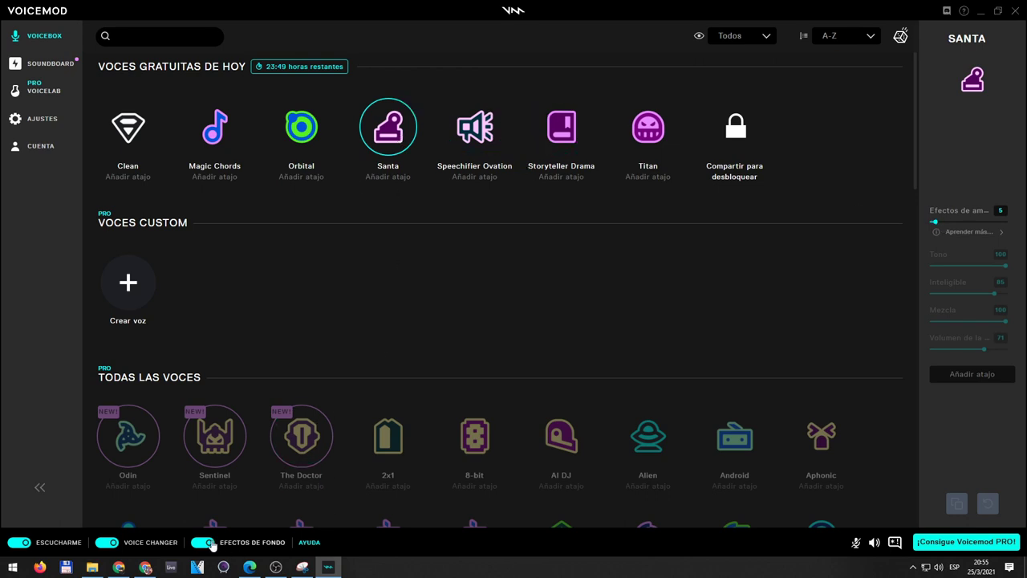
Turn off the background effects, compare the Santa voice with the voice changer off and on, and return to the Clean voice
{"action": "left_click", "coordinate": [204, 543]}
{"action": "left_click", "coordinate": [110, 543]}
{"action": "left_click", "coordinate": [109, 543]}
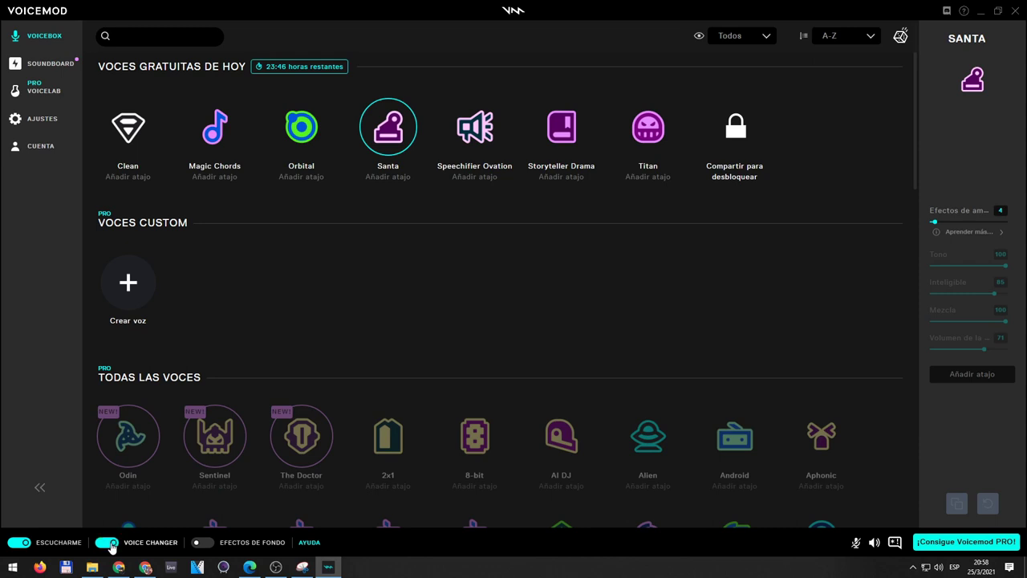
{"action": "left_click", "coordinate": [110, 543]}
{"action": "left_click", "coordinate": [109, 544]}
{"action": "left_click", "coordinate": [138, 127]}
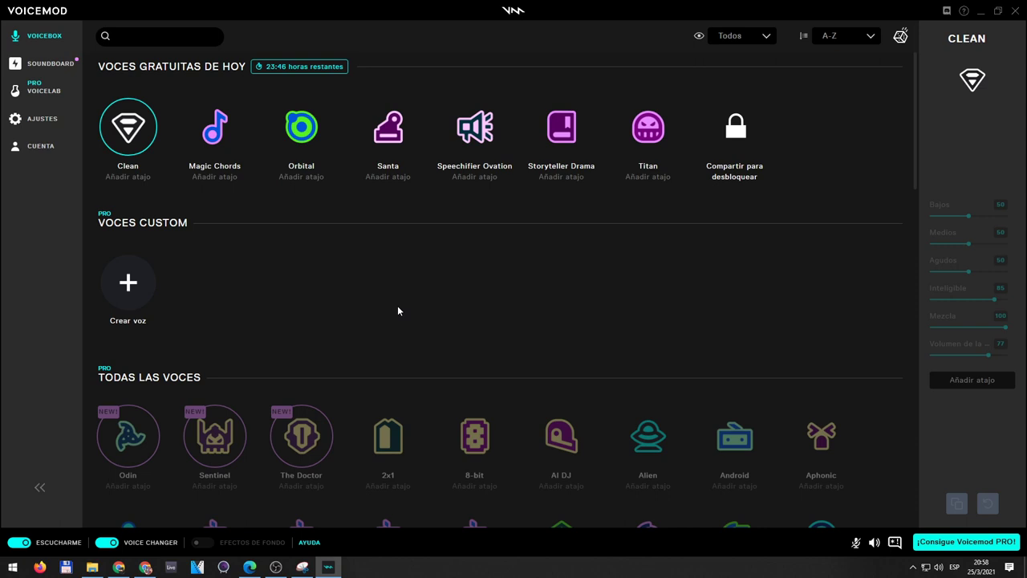
Select the Titan voice and try its background effects with the ambient level lowered to 10 before turning them off
{"action": "left_click", "coordinate": [655, 132]}
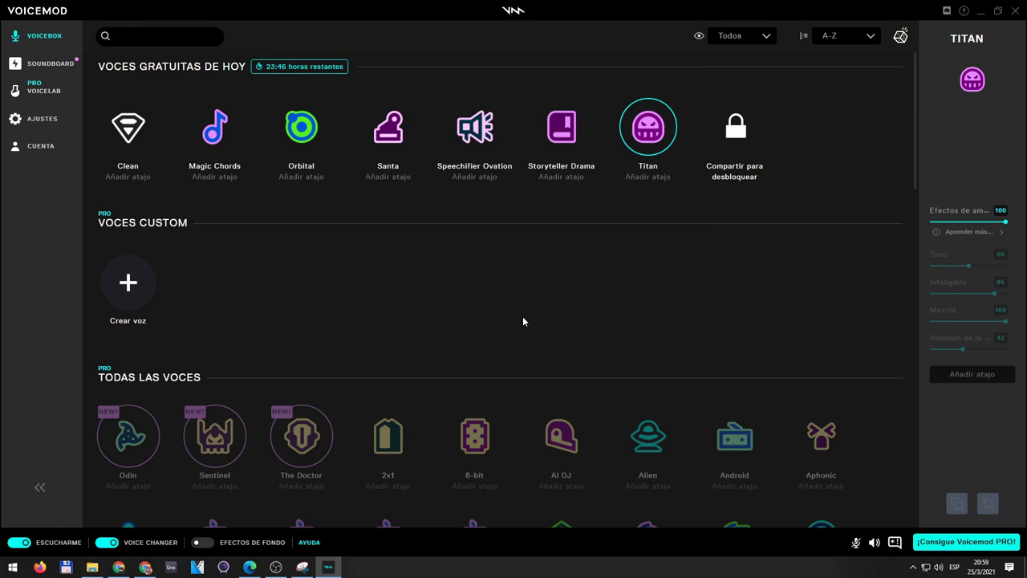
{"action": "left_click", "coordinate": [202, 542]}
{"action": "left_click", "coordinate": [1000, 222]}
{"action": "left_click_drag", "start_coordinate": [1000, 227], "coordinate": [940, 229]}
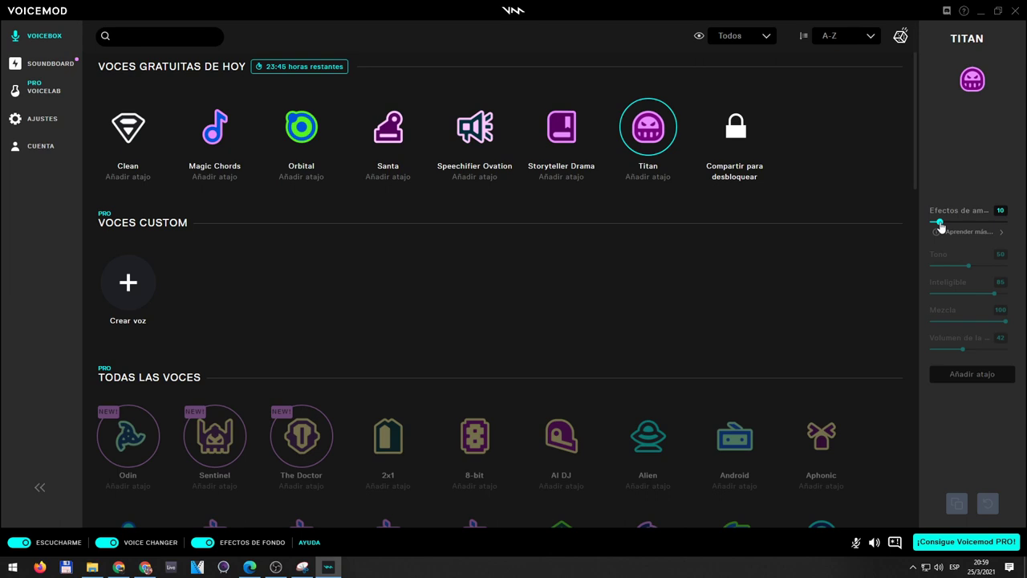
{"action": "left_click", "coordinate": [202, 542]}
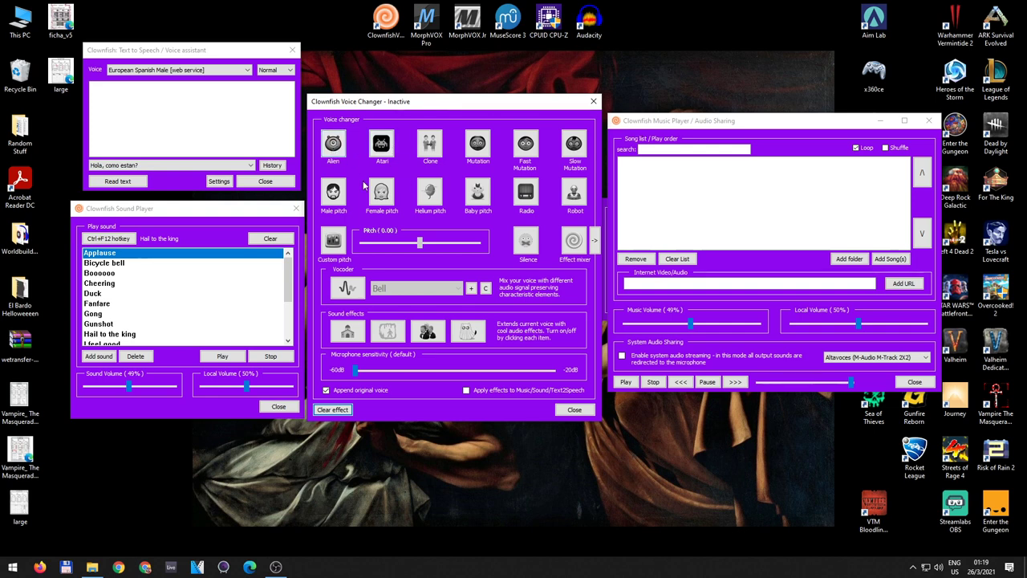
Try the Alien, Mutation, Radio and Robot voice effects in turn and clear the effect
{"action": "left_click", "coordinate": [334, 144]}
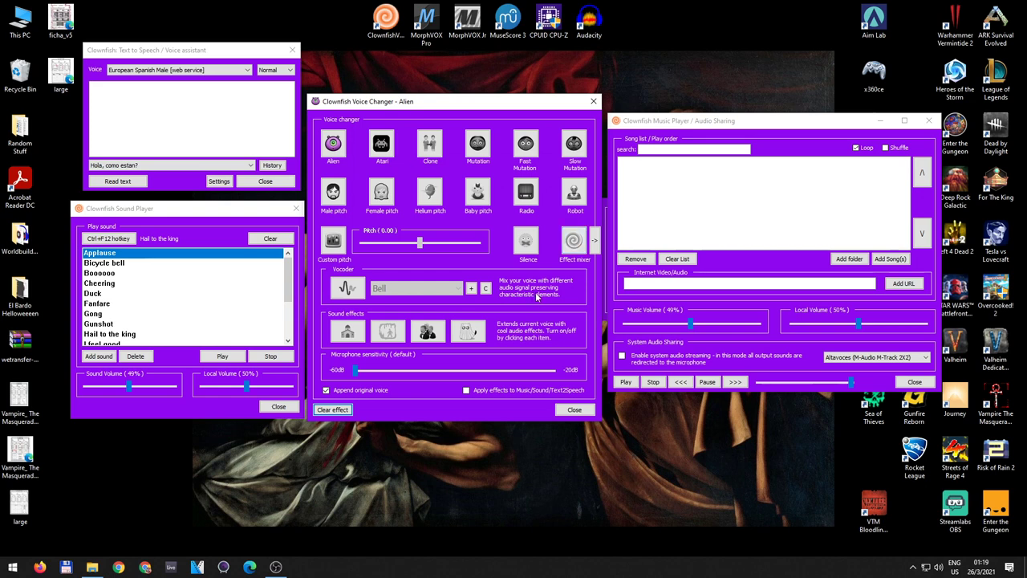
{"action": "left_click", "coordinate": [477, 146]}
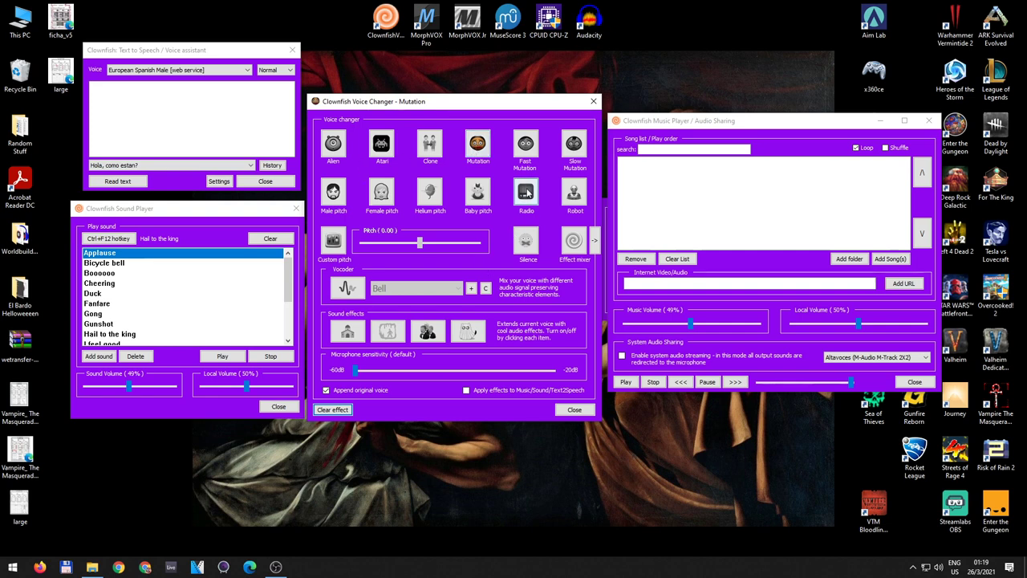
{"action": "left_click", "coordinate": [528, 193]}
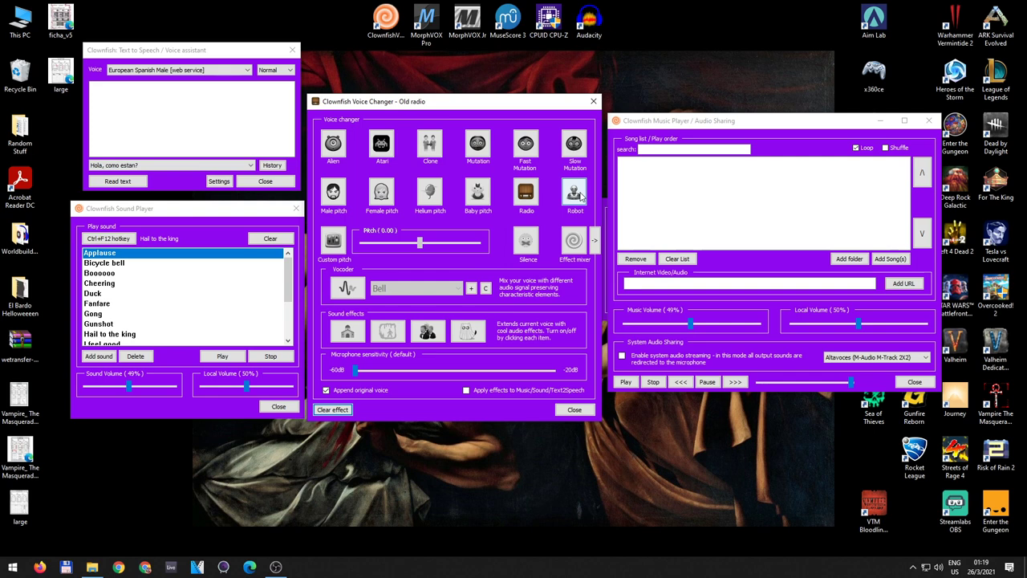
{"action": "left_click", "coordinate": [575, 192]}
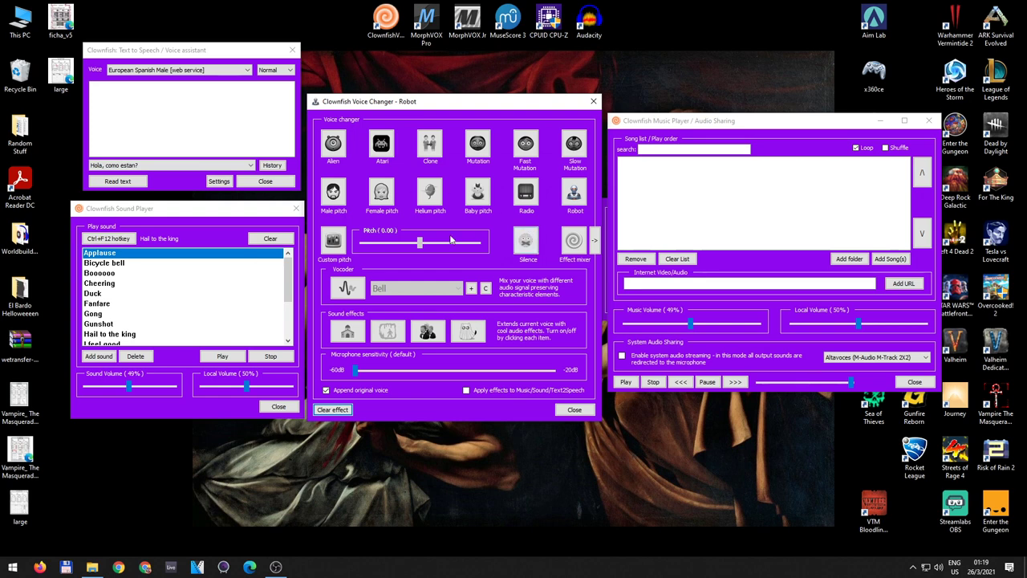
{"action": "left_click", "coordinate": [340, 412]}
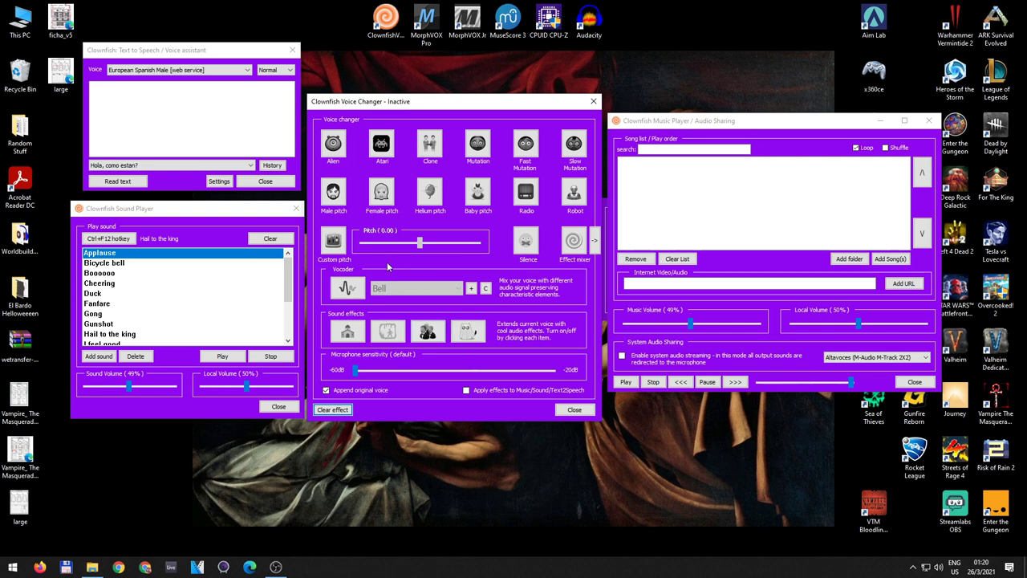
Try the Custom pitch voice effect with its pitch adjustment and clear the effect
{"action": "left_click", "coordinate": [339, 244]}
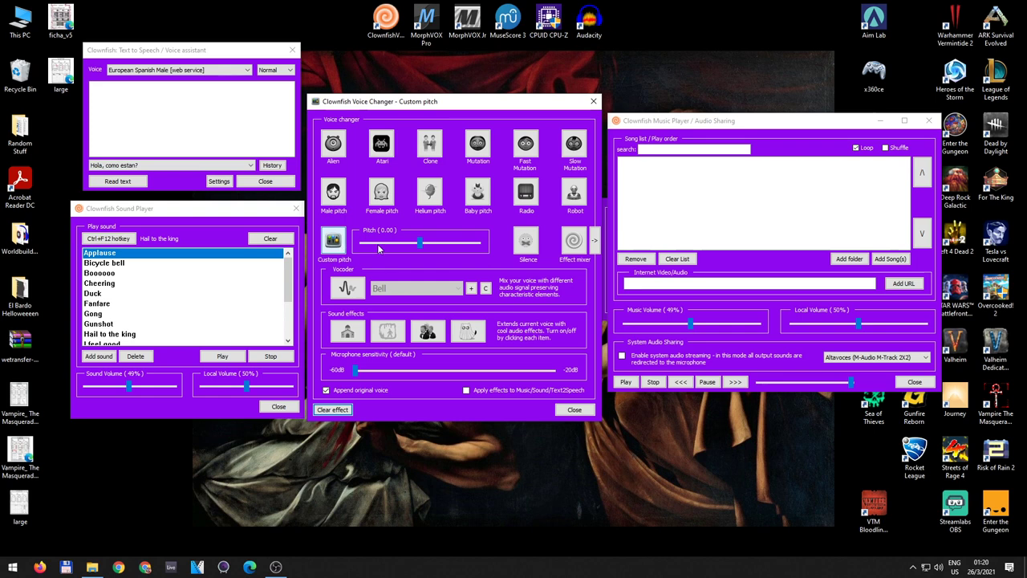
{"action": "mouse_move", "coordinate": [419, 242]}
{"action": "left_mouse_down"}
{"action": "mouse_move", "coordinate": [481, 246]}
{"action": "mouse_move", "coordinate": [358, 251]}
{"action": "mouse_move", "coordinate": [420, 247]}
{"action": "left_mouse_up"}
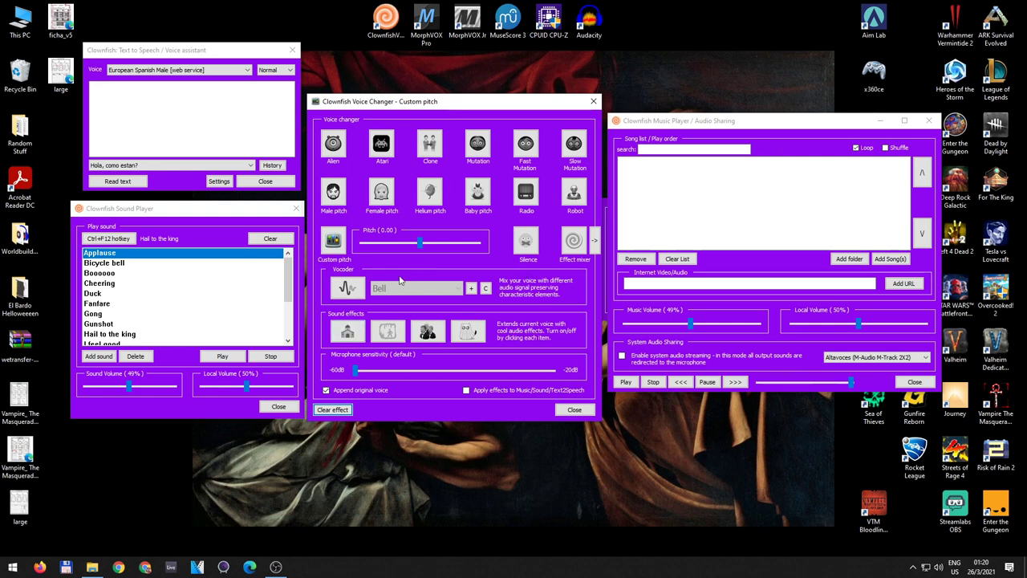
{"action": "left_click", "coordinate": [340, 410]}
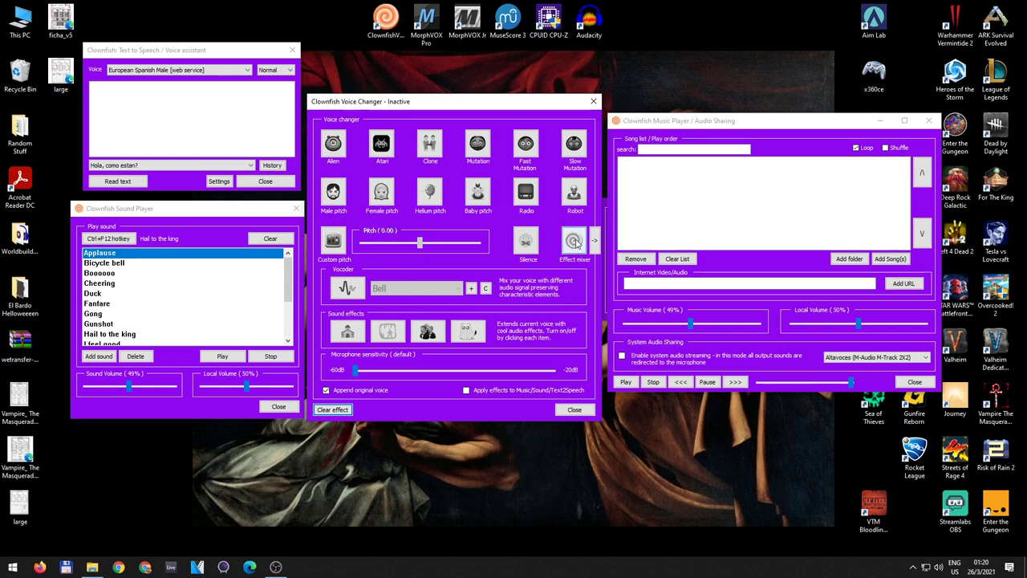
Turn on the Effect mixer voice, show its chain of combined effects, and clear the effect
{"action": "left_click", "coordinate": [574, 243]}
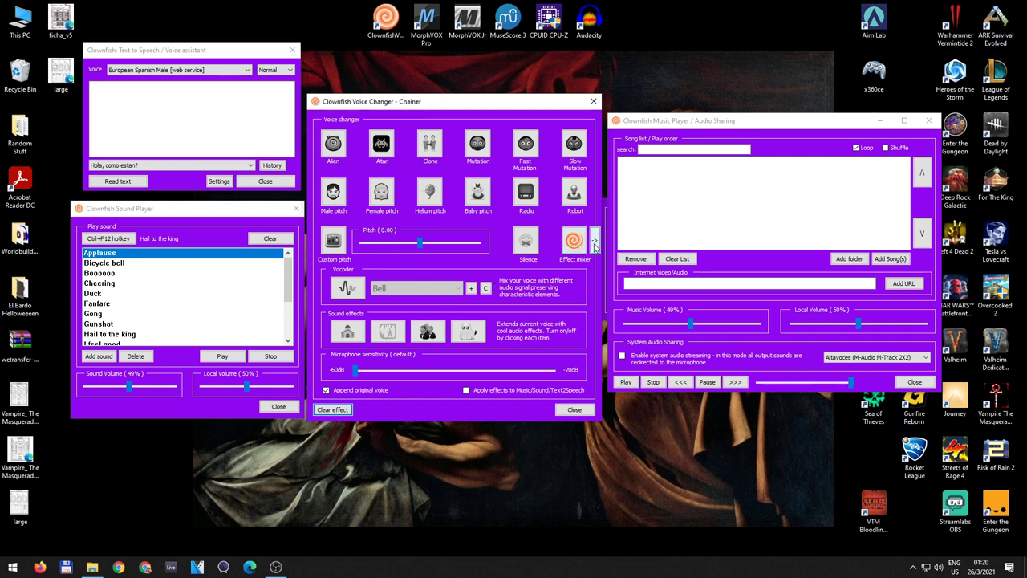
{"action": "left_click", "coordinate": [594, 240]}
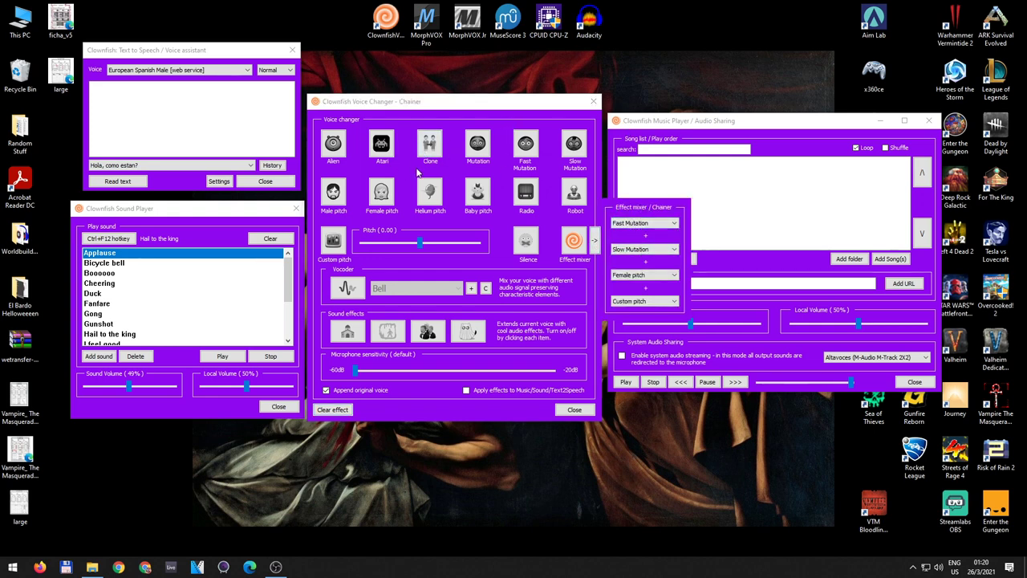
{"action": "left_click", "coordinate": [575, 246]}
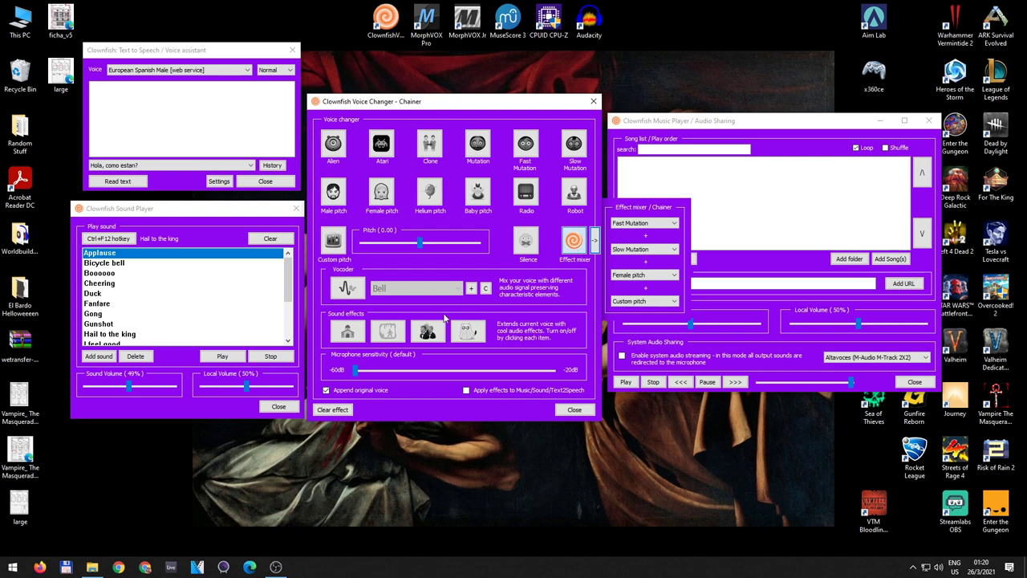
{"action": "left_click", "coordinate": [343, 411]}
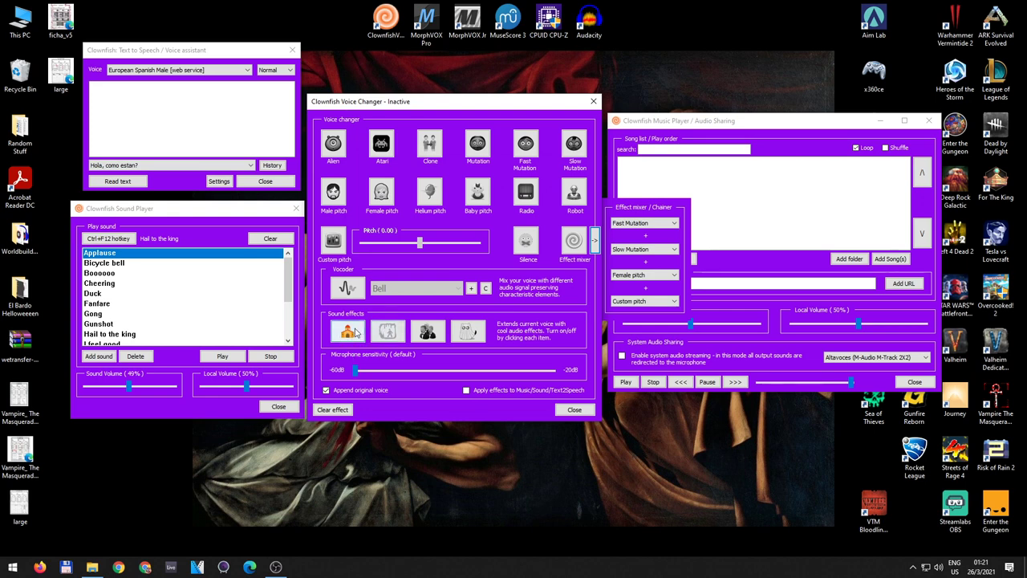
Try the remaining three sound effects one after another and hide the effect mixer's chain settings
{"action": "left_click", "coordinate": [393, 335]}
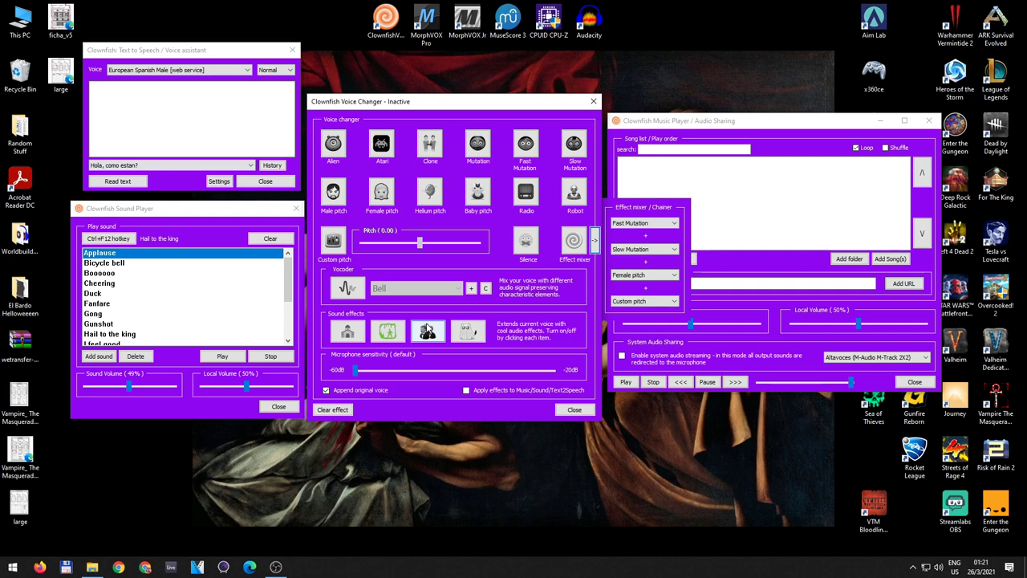
{"action": "left_click", "coordinate": [427, 333]}
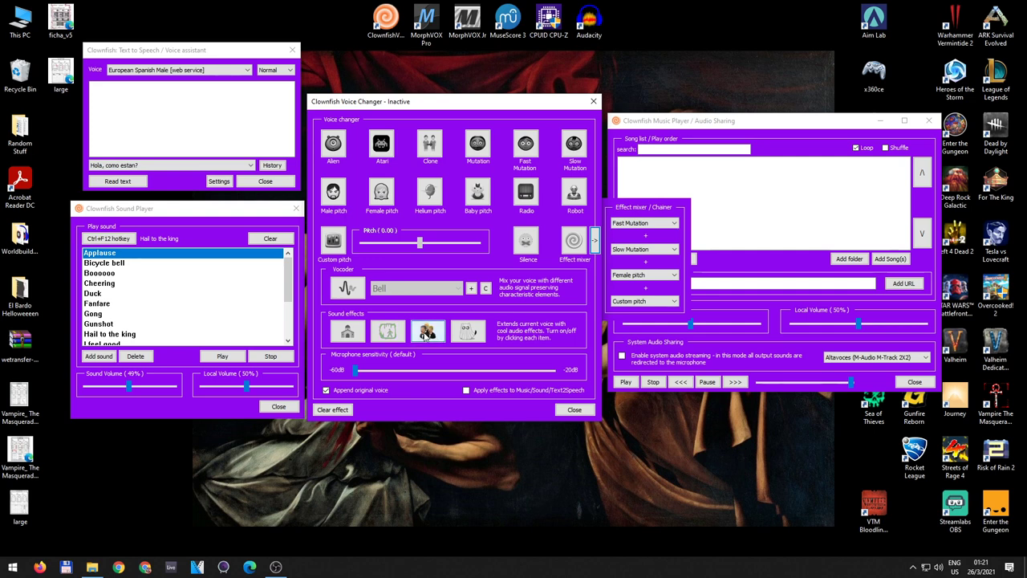
{"action": "left_click", "coordinate": [470, 335]}
{"action": "left_click", "coordinate": [595, 239]}
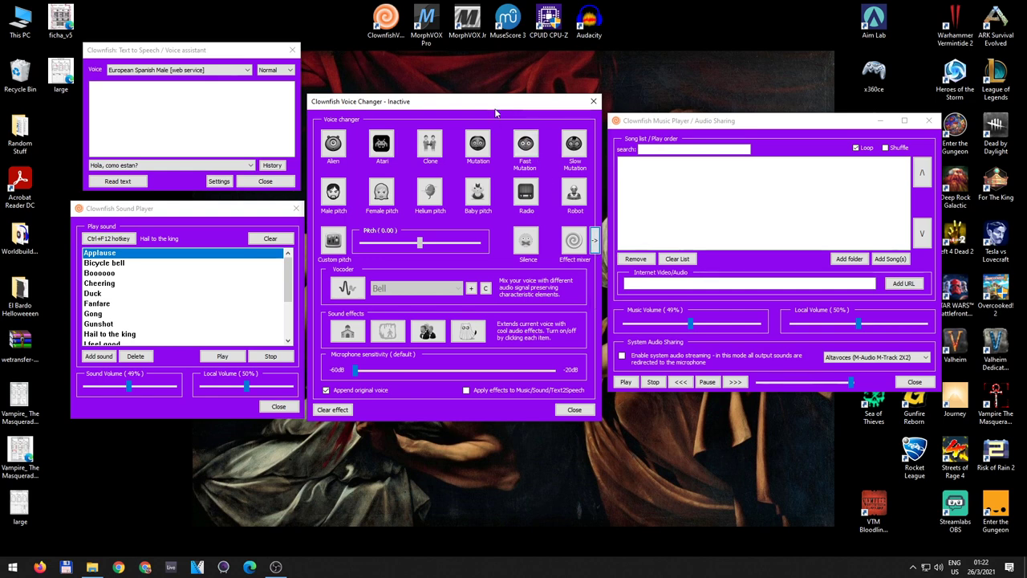
Add the song Worldbuildingv3.wav to the music player's song list
{"action": "left_click", "coordinate": [660, 121]}
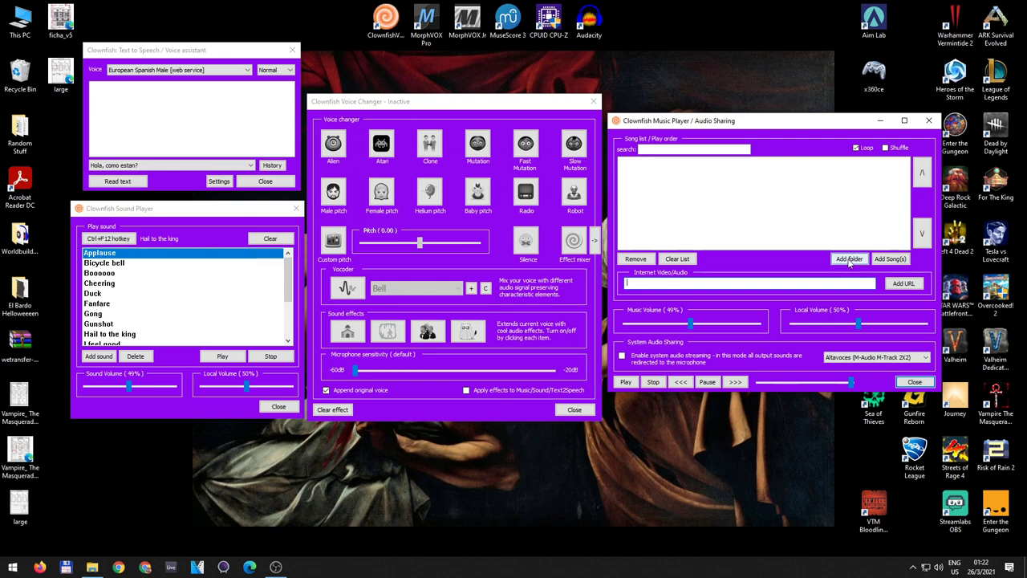
{"action": "left_click", "coordinate": [890, 260]}
{"action": "double_click", "coordinate": [648, 218]}
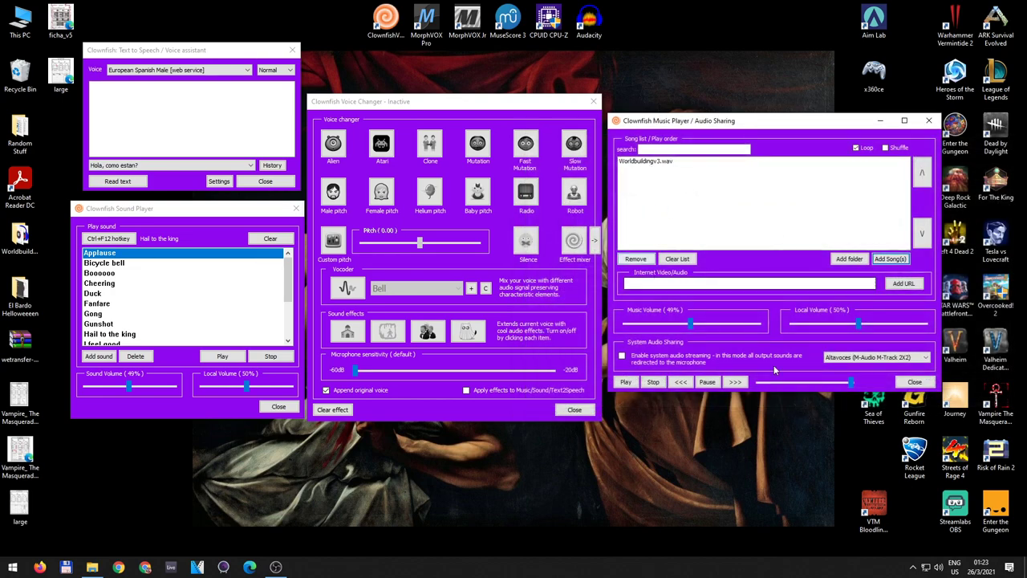
Seek back in the music player, lower its music volume to 8% and local volume to 10%, and stop playback
{"action": "left_click_drag", "start_coordinate": [851, 382], "coordinate": [770, 385]}
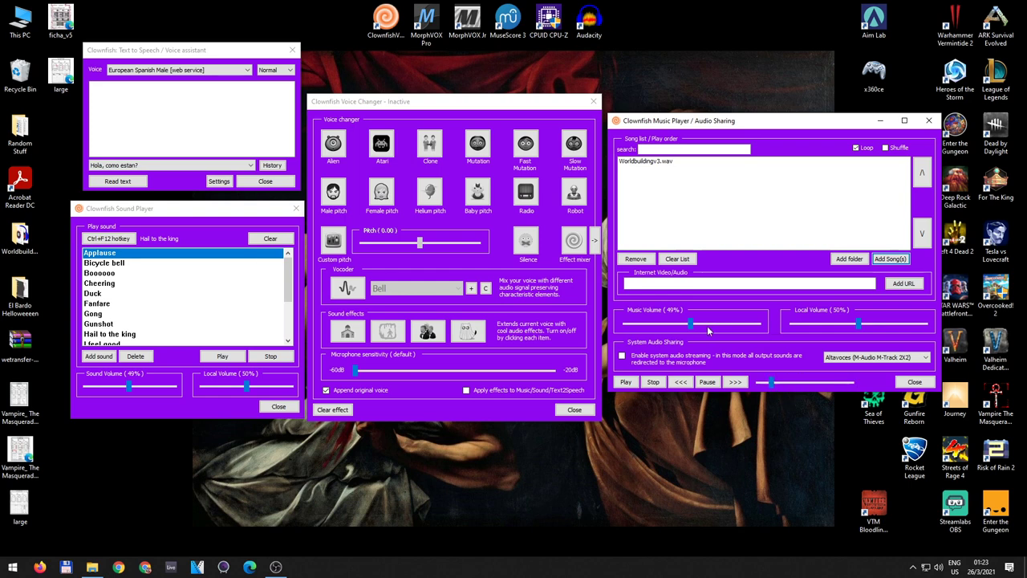
{"action": "left_click_drag", "start_coordinate": [691, 324], "coordinate": [653, 325]}
{"action": "left_click_drag", "start_coordinate": [857, 324], "coordinate": [805, 324]}
{"action": "mouse_move", "coordinate": [656, 323]}
{"action": "left_mouse_down"}
{"action": "mouse_move", "coordinate": [641, 327]}
{"action": "mouse_move", "coordinate": [676, 329]}
{"action": "mouse_move", "coordinate": [629, 325]}
{"action": "mouse_move", "coordinate": [637, 326]}
{"action": "left_mouse_up"}
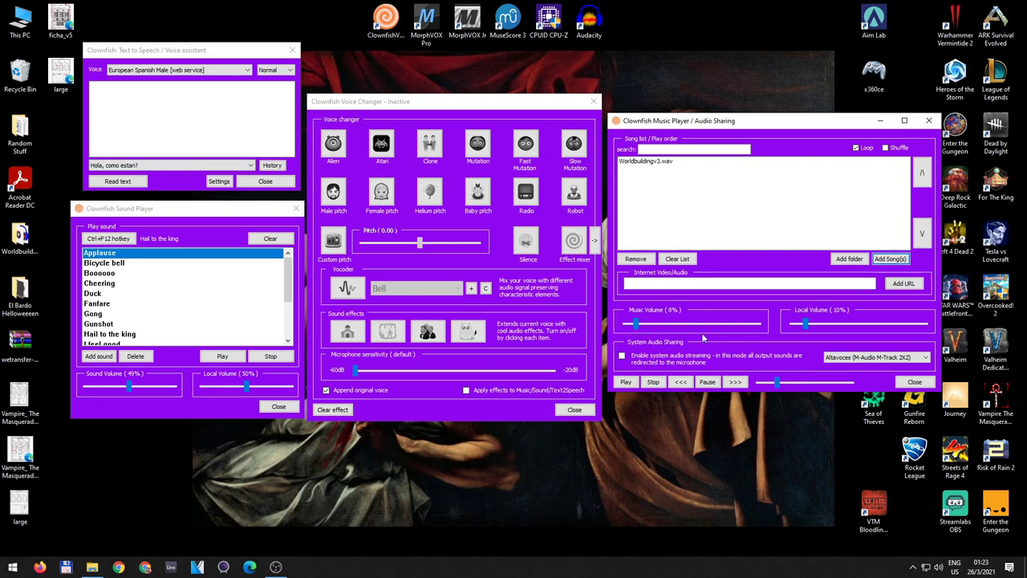
{"action": "left_click", "coordinate": [653, 384]}
{"action": "left_click", "coordinate": [671, 283]}
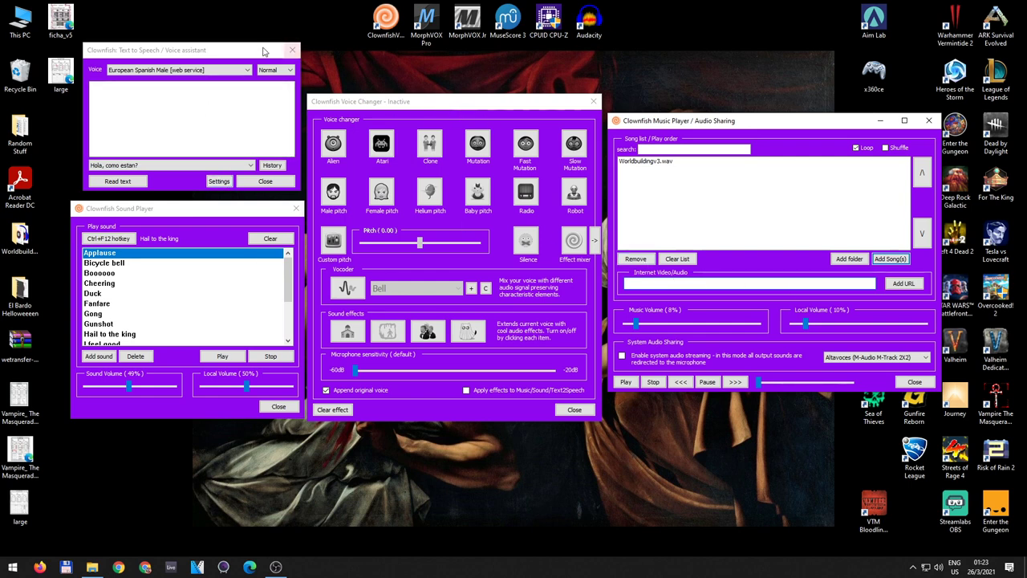
Have the text-to-speech assistant read "Hola, como estan?" in the European Spanish Male voice and look through the available voices
{"action": "left_click", "coordinate": [170, 95]}
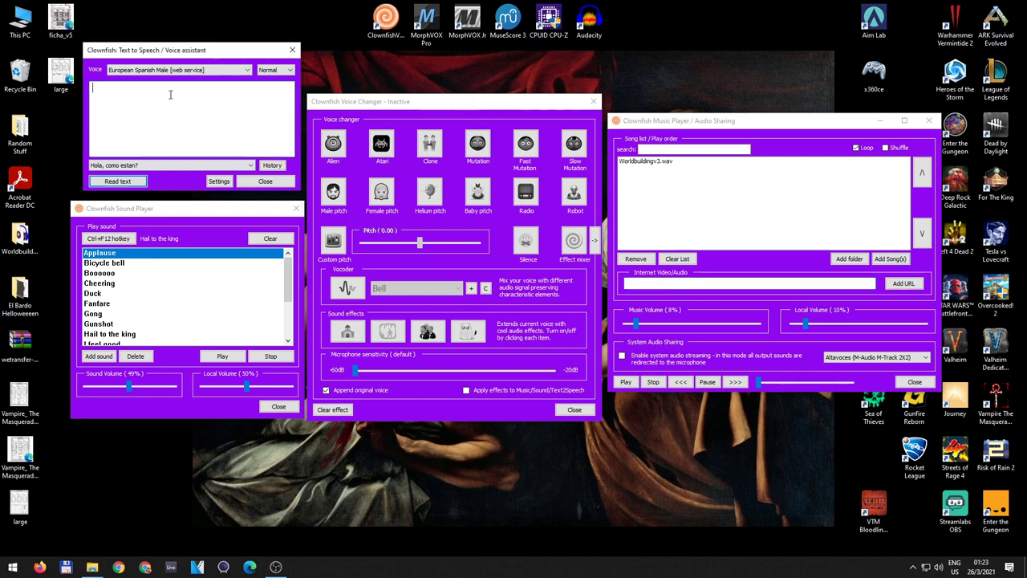
{"action": "type", "text": "Hola, come"}
{"action": "type", "text": " estan?"}
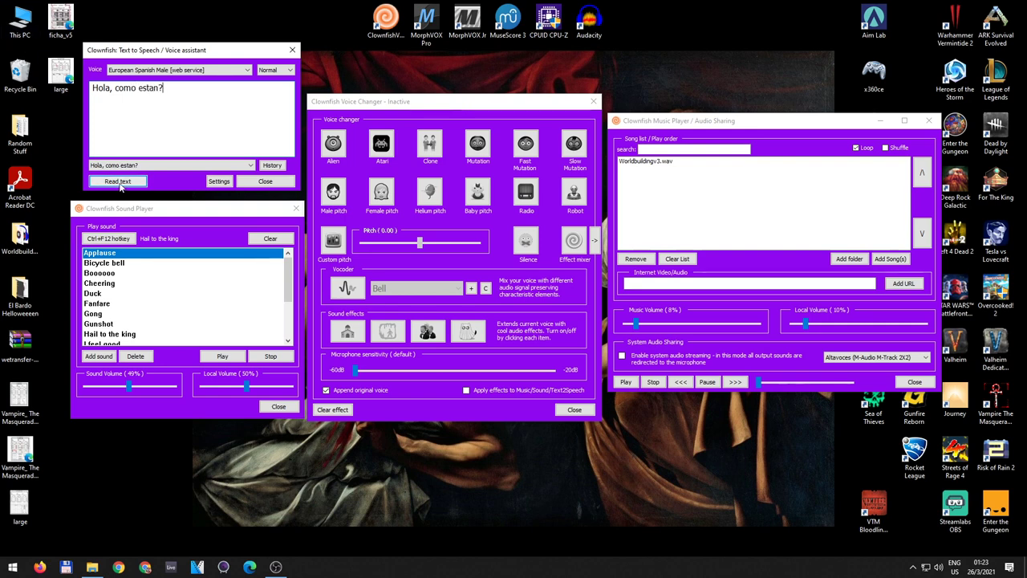
{"action": "left_click", "coordinate": [128, 184]}
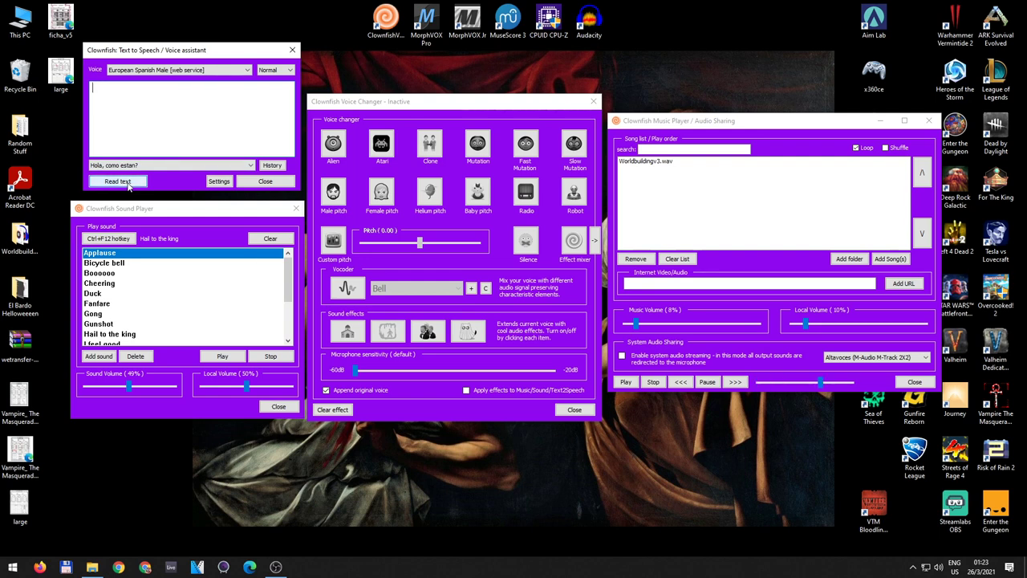
{"action": "left_click", "coordinate": [209, 72]}
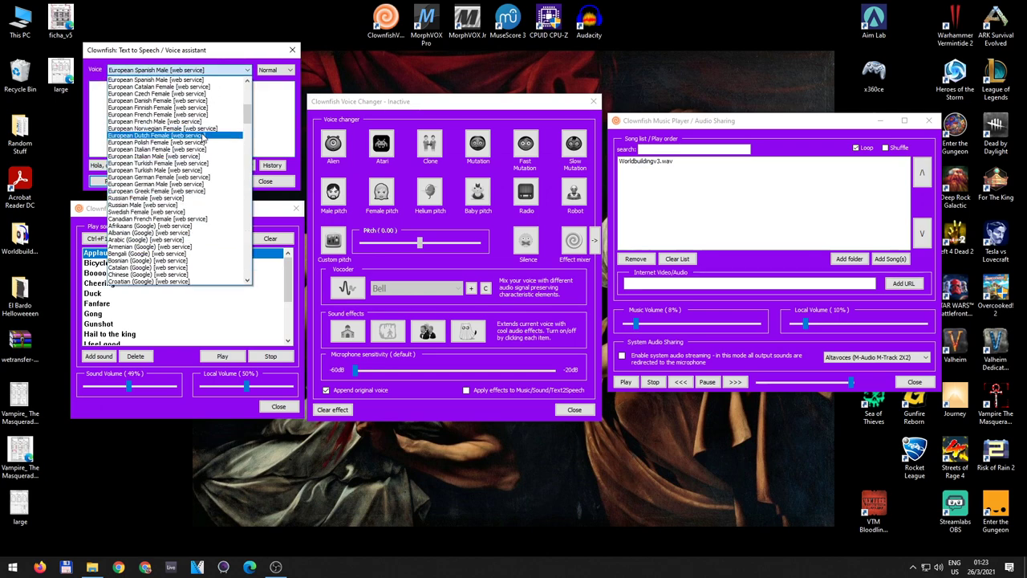
{"action": "left_click", "coordinate": [273, 105]}
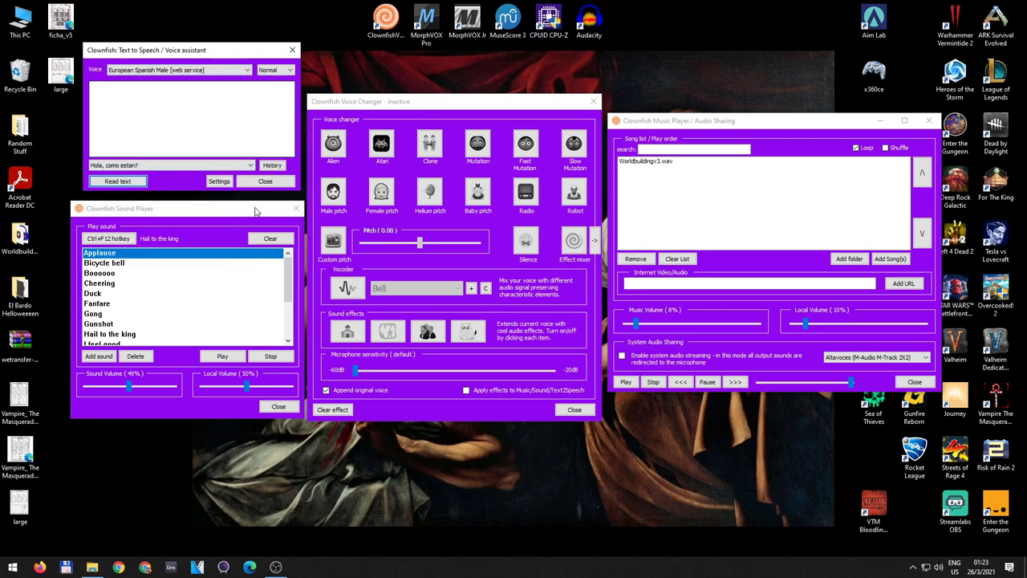
Look through the list of sounds available in the sound player
{"action": "left_click", "coordinate": [225, 210]}
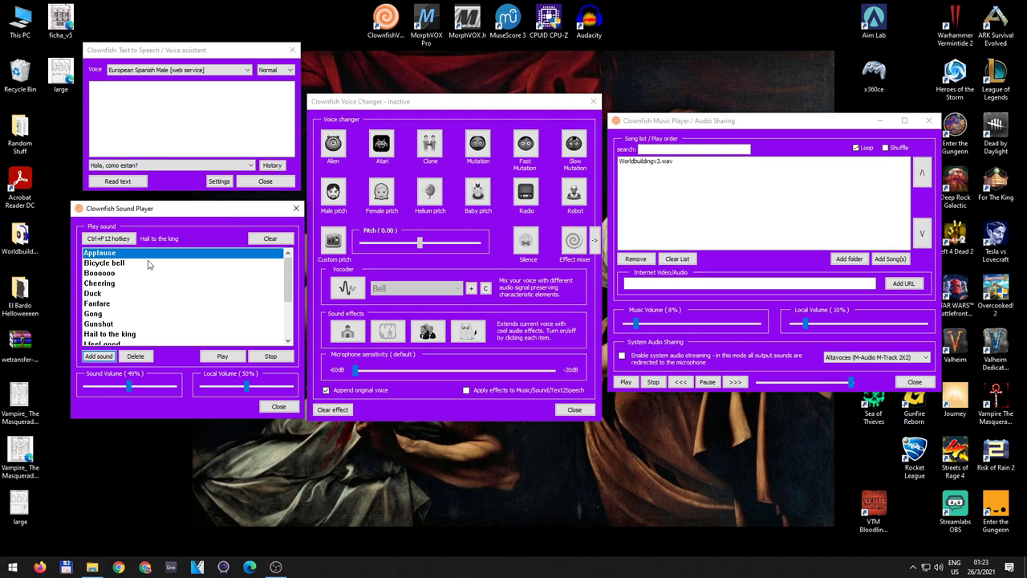
{"action": "mouse_move", "coordinate": [288, 280]}
{"action": "left_mouse_down"}
{"action": "mouse_move", "coordinate": [289, 321]}
{"action": "mouse_move", "coordinate": [288, 275]}
{"action": "left_mouse_up"}
{"action": "scroll", "coordinate": [280, 306], "scroll_direction": "down", "scroll_amount": 3}
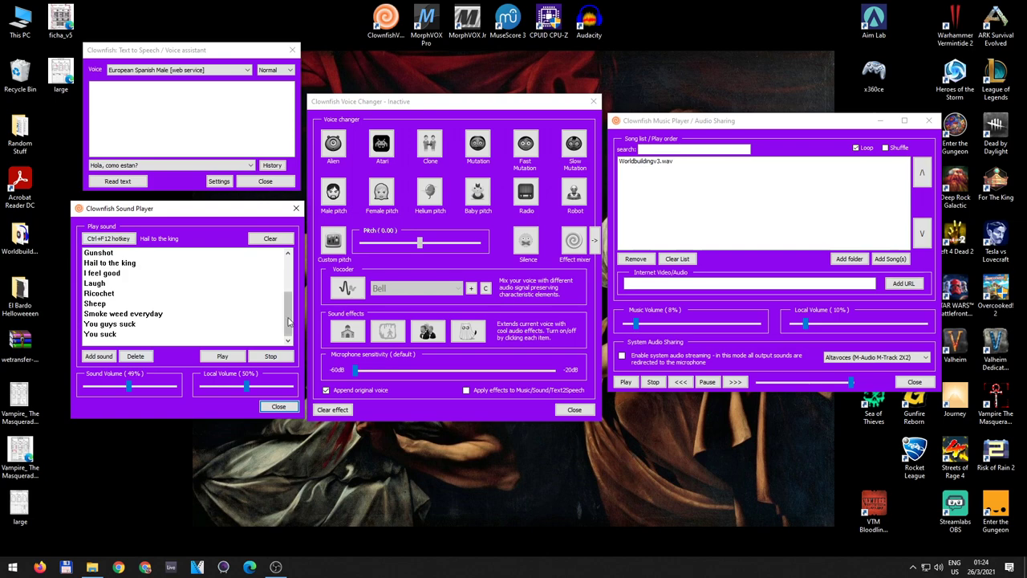
{"action": "scroll", "coordinate": [172, 294], "scroll_direction": "up", "scroll_amount": 3}
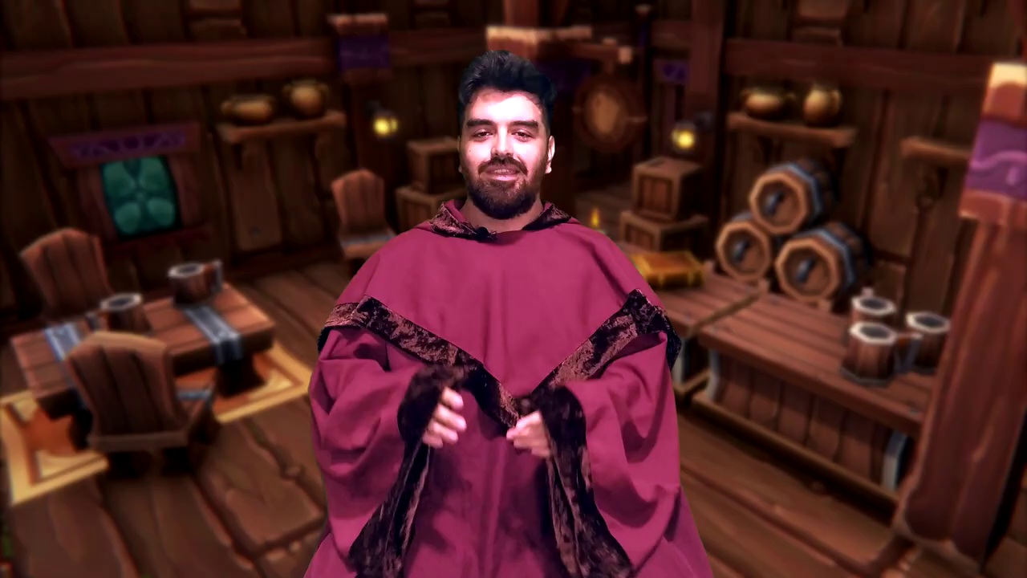